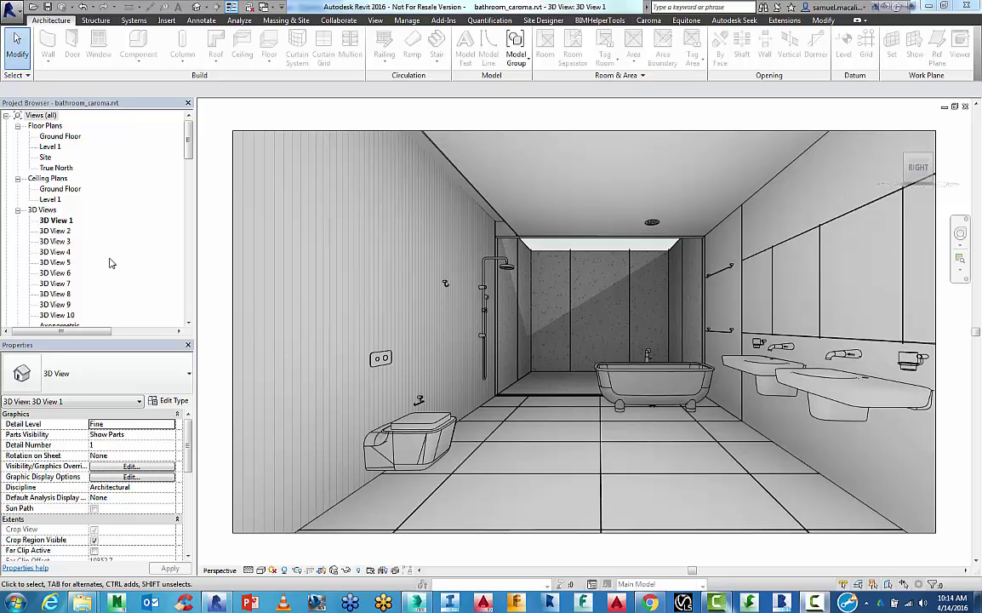
# Open the Ground Floor plan and inspect the freestanding bath and rail shower positions.
pyautogui.doubleClick(60, 136)
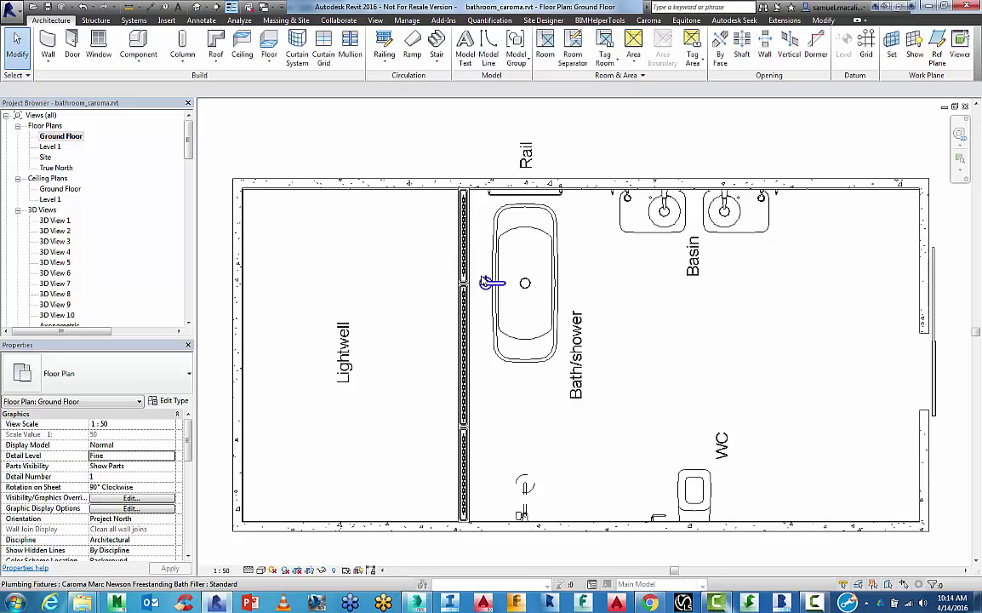
pyautogui.moveTo(414, 355); pyautogui.dragTo(460, 329, button='middle')
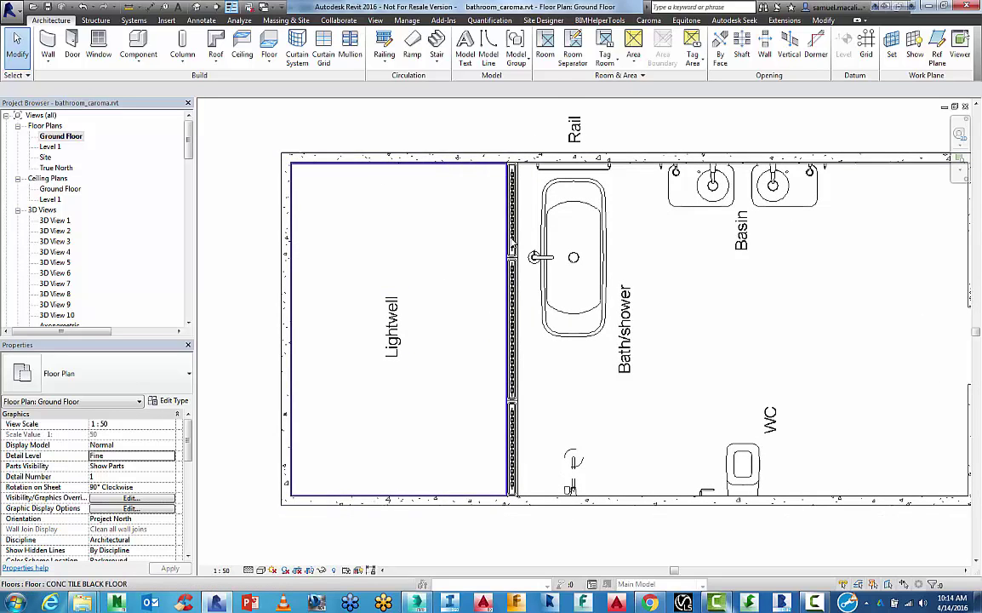
pyautogui.click(543, 281)
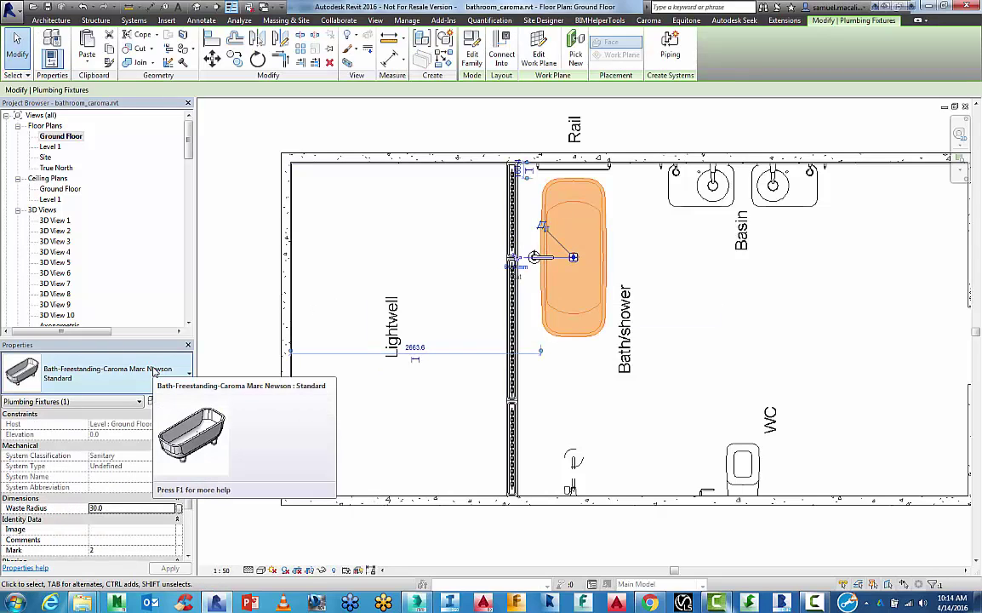
pyautogui.click(574, 462)
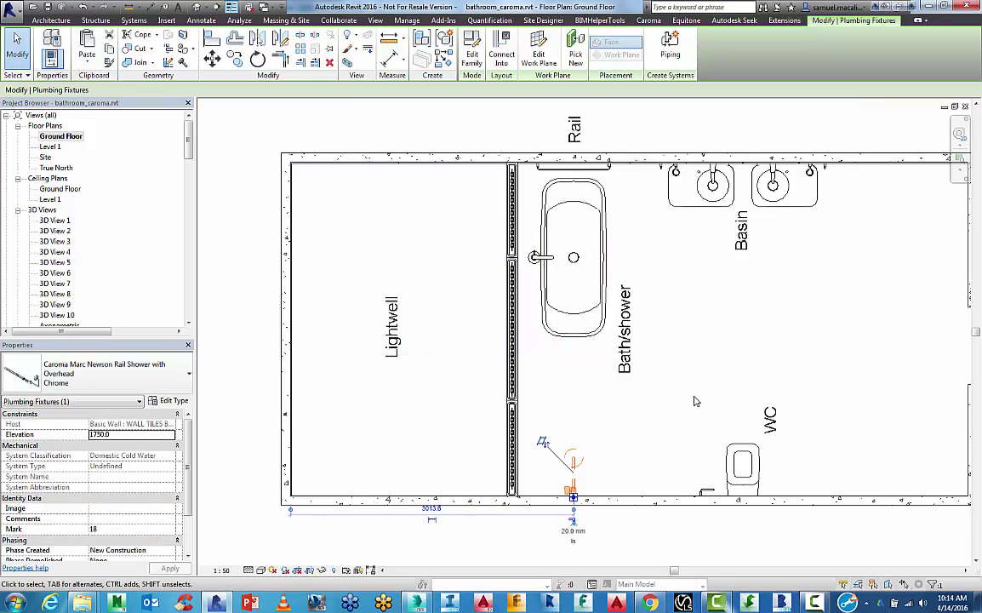
pyautogui.moveTo(697, 399); pyautogui.dragTo(635, 393, button='middle')
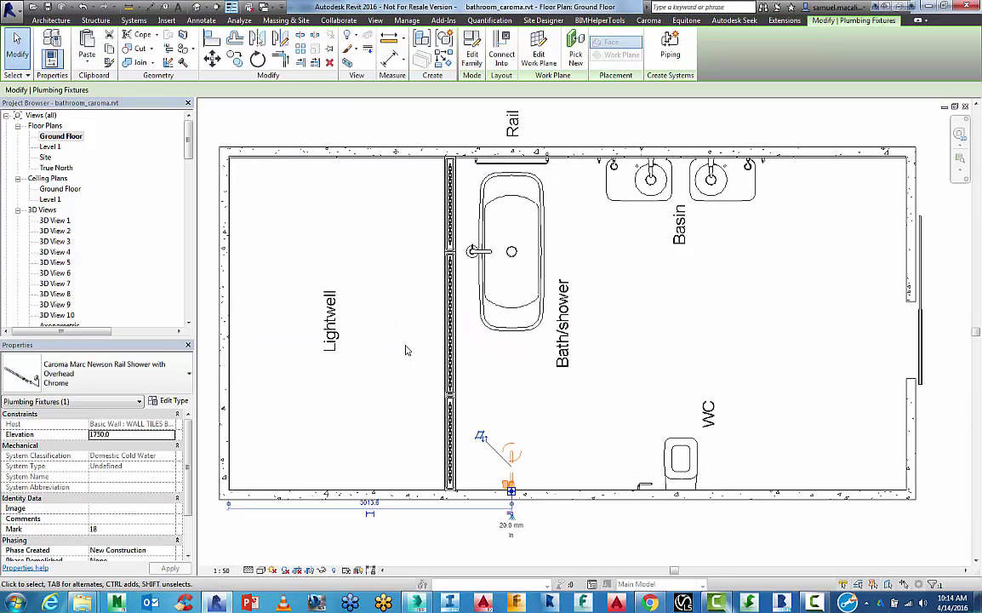
pyautogui.click(56, 220)
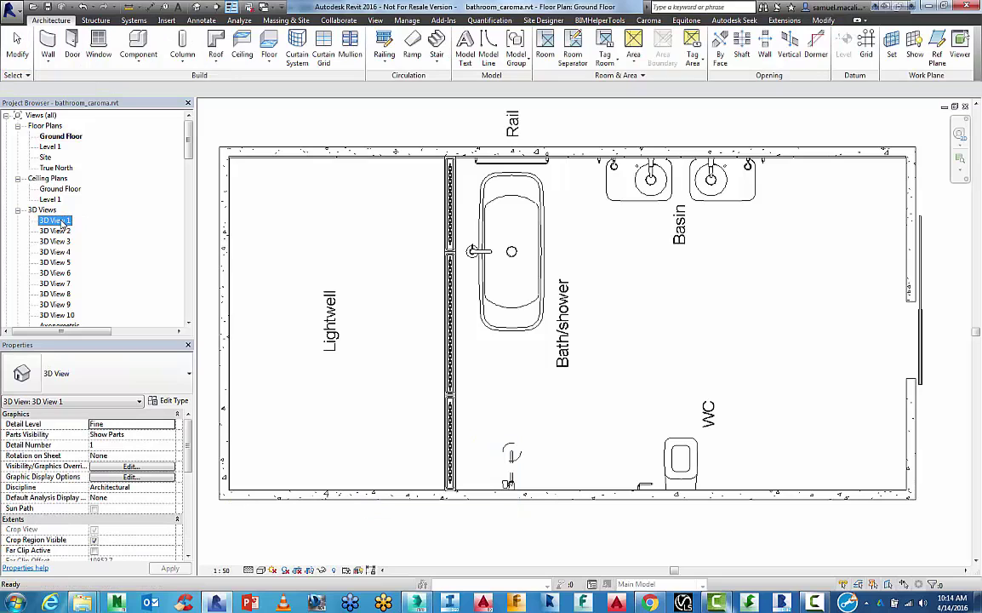
# Open 3D View 1 and inspect the wall tile panels above the basins and beside the tub.
pyautogui.doubleClick(56, 221)
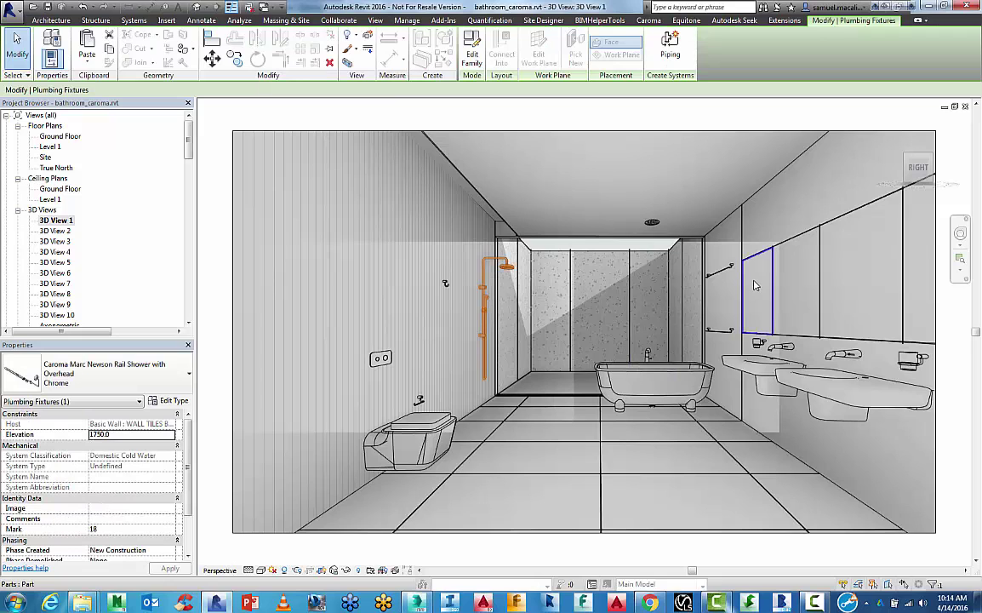
pyautogui.click(755, 286)
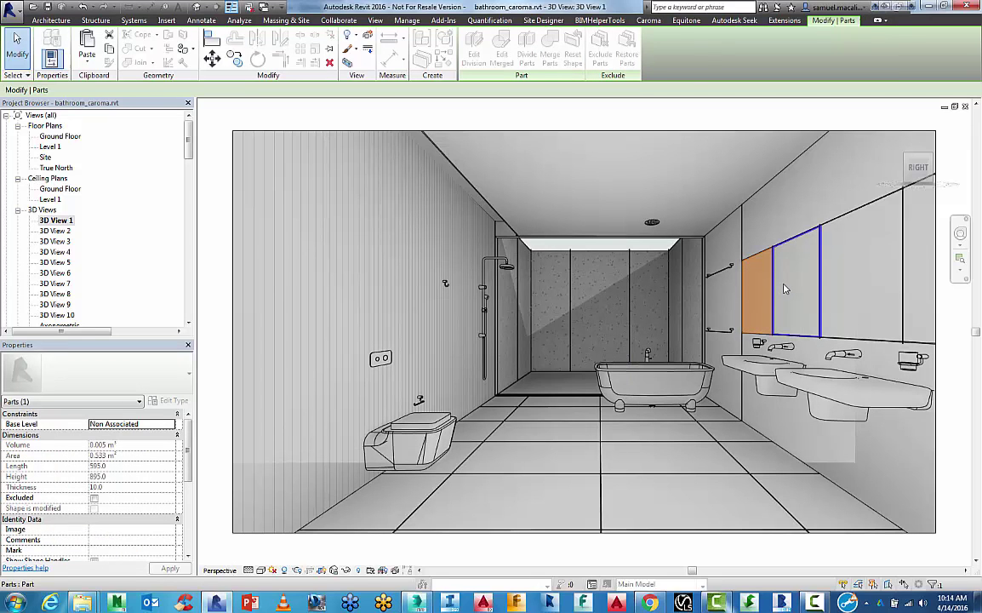
pyautogui.click(785, 290)
pyautogui.click(773, 228)
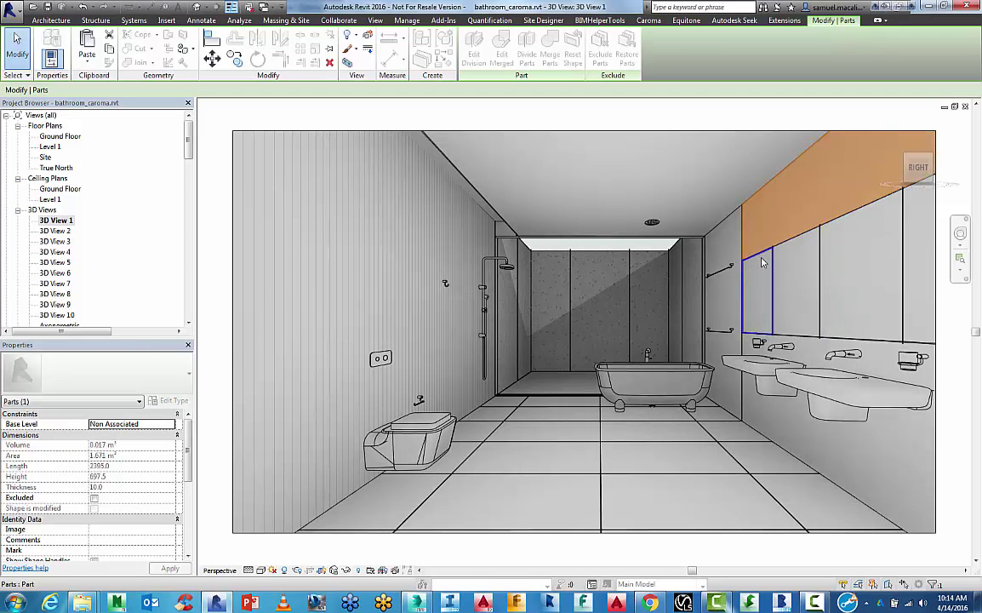
pyautogui.click(761, 262)
pyautogui.click(796, 255)
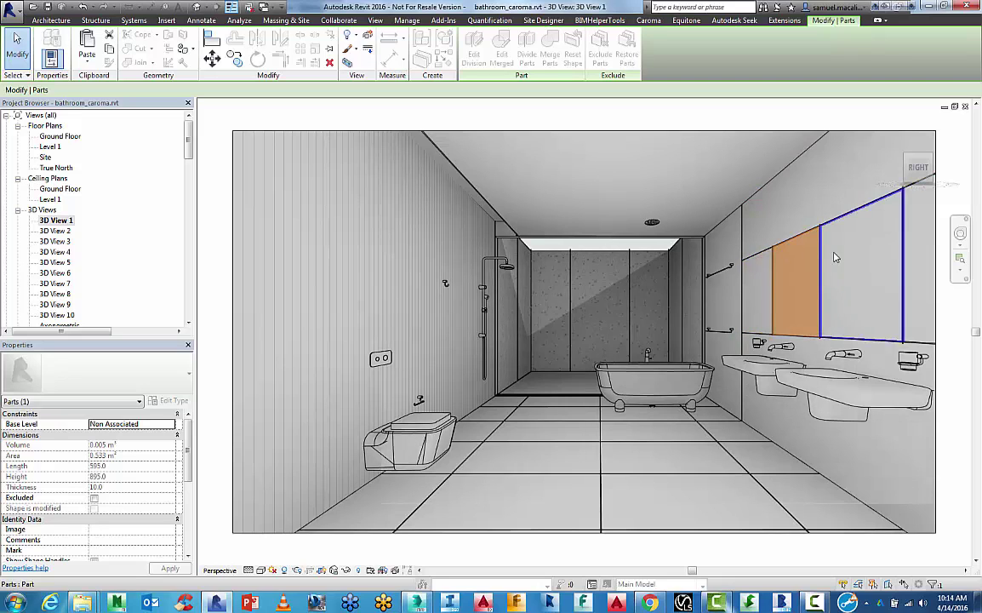
pyautogui.click(834, 251)
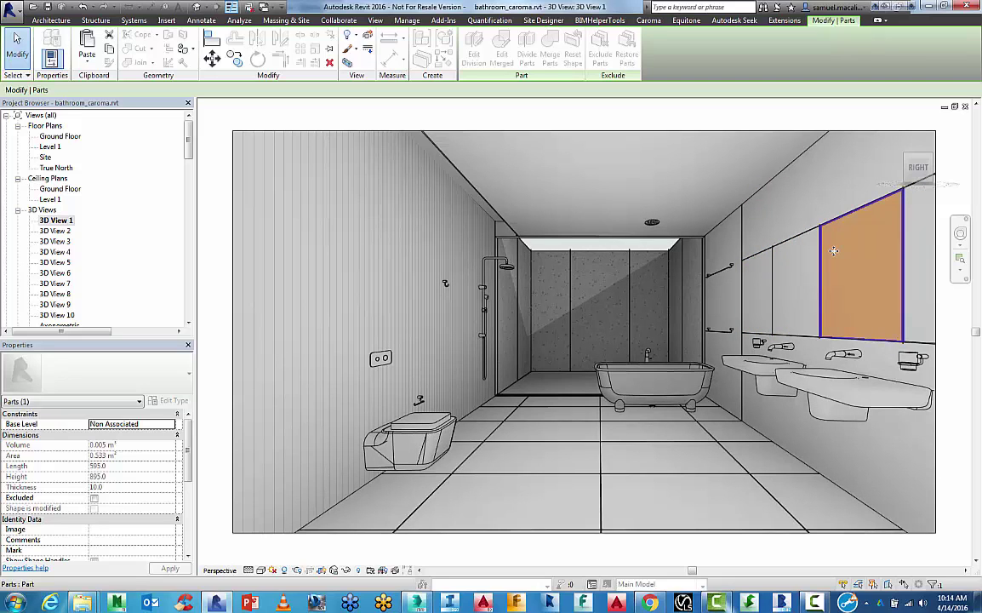
pyautogui.click(739, 258)
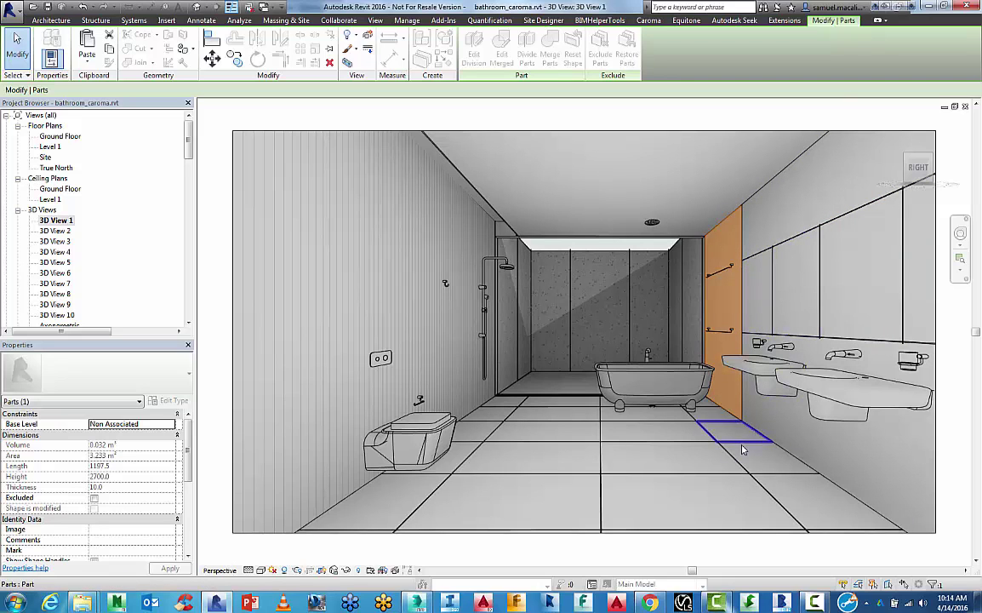
# Inspect several floor tile parts near the basins and shower, then clear the selection.
pyautogui.click(677, 456)
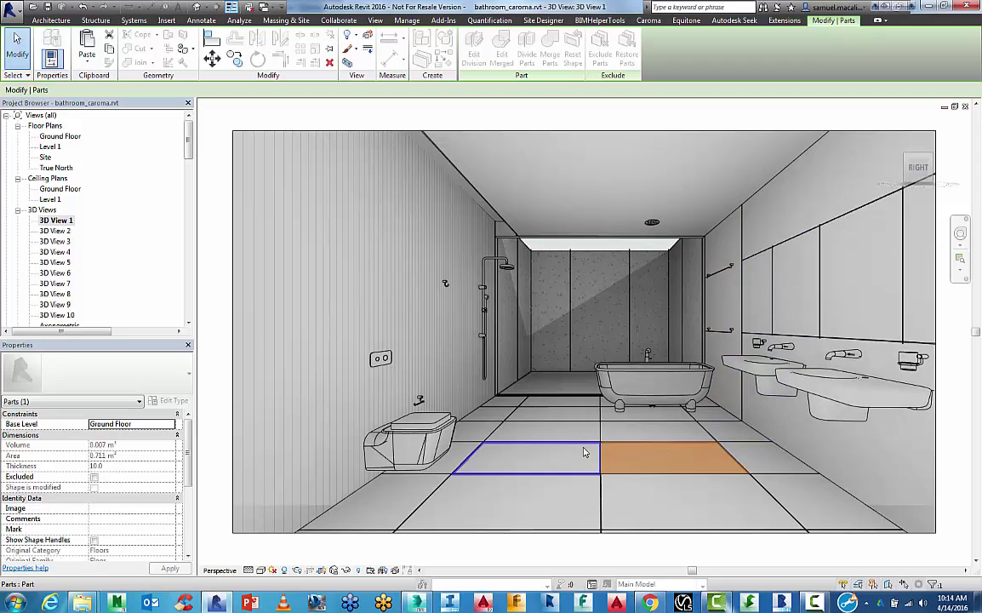
pyautogui.click(580, 456)
pyautogui.click(485, 414)
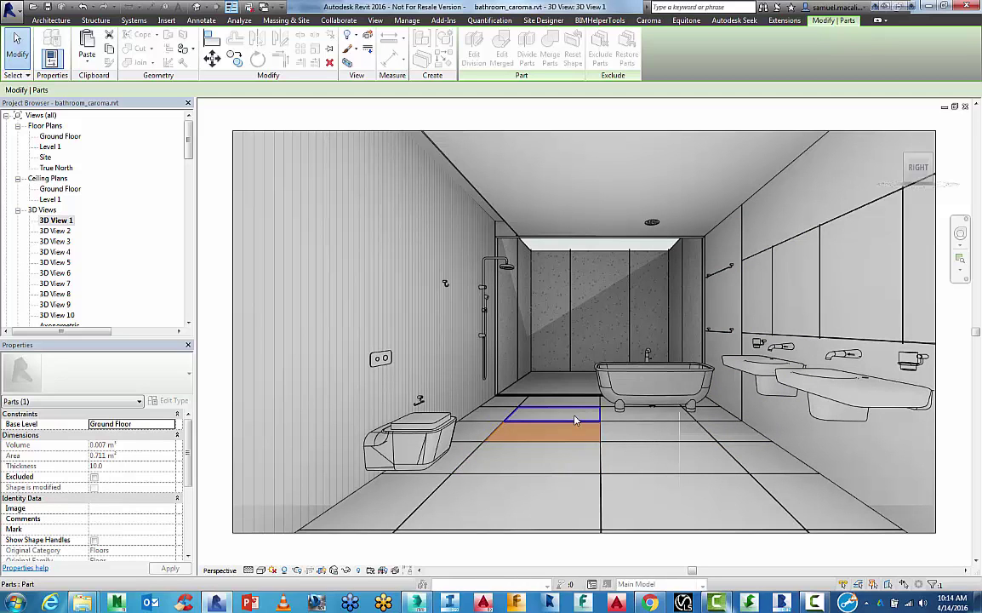
pyautogui.click(553, 413)
pyautogui.click(497, 418)
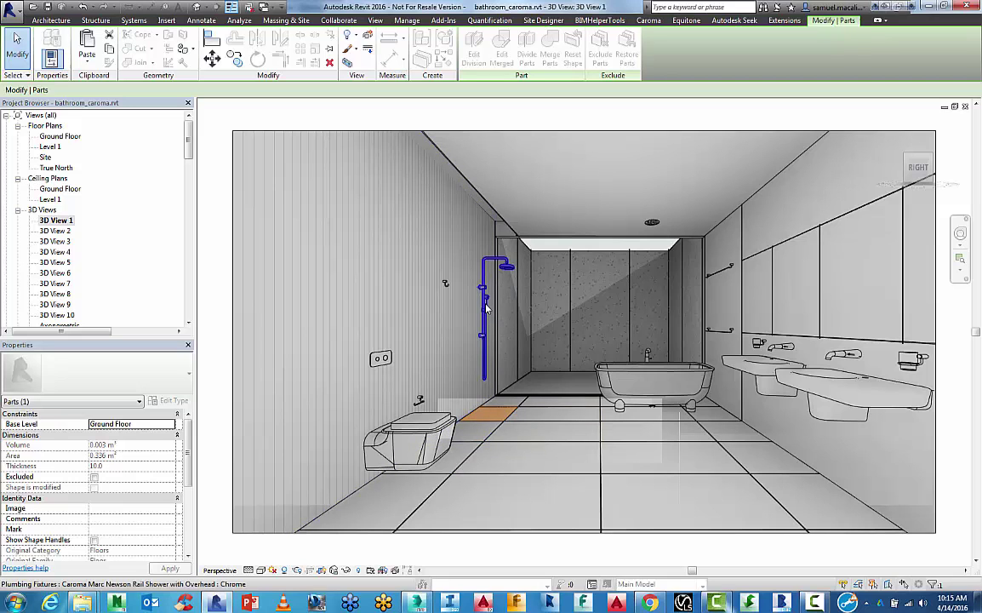
pyautogui.click(227, 285)
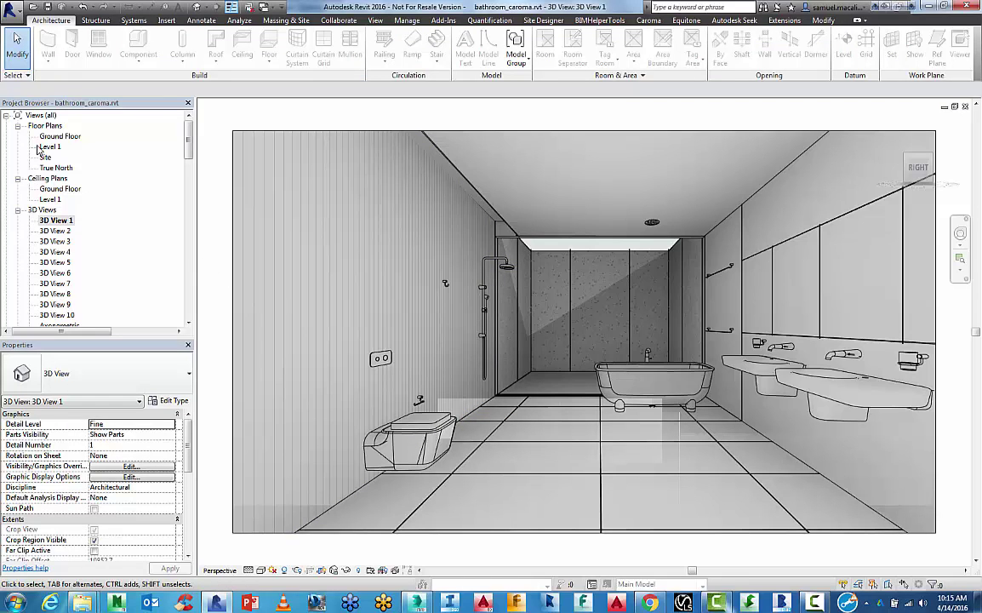
# Launch 3ds Max Design Interior Rendering from the application menu's Suite Workflows.
pyautogui.click(13, 12)
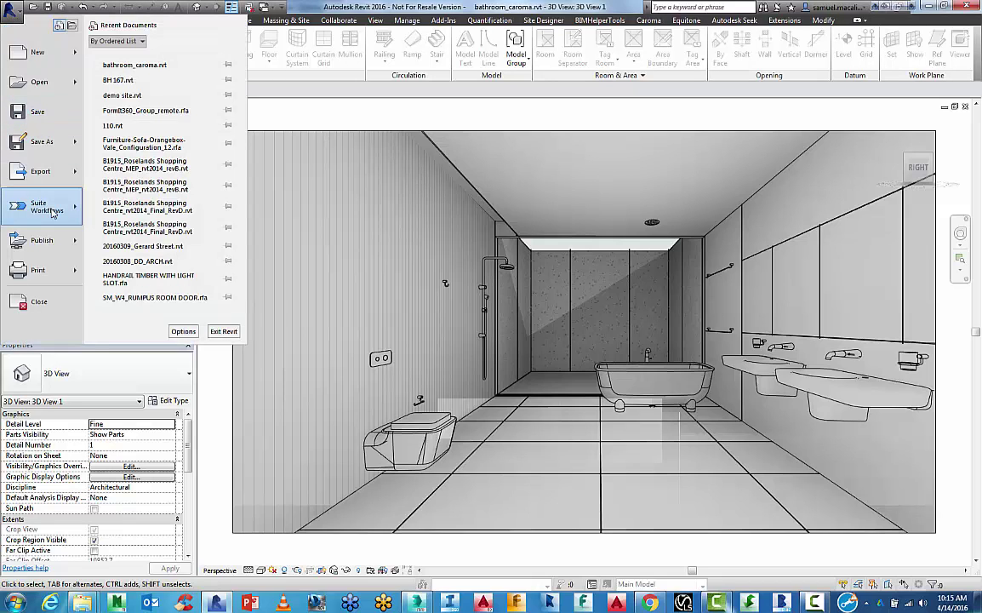
pyautogui.moveTo(53, 212)
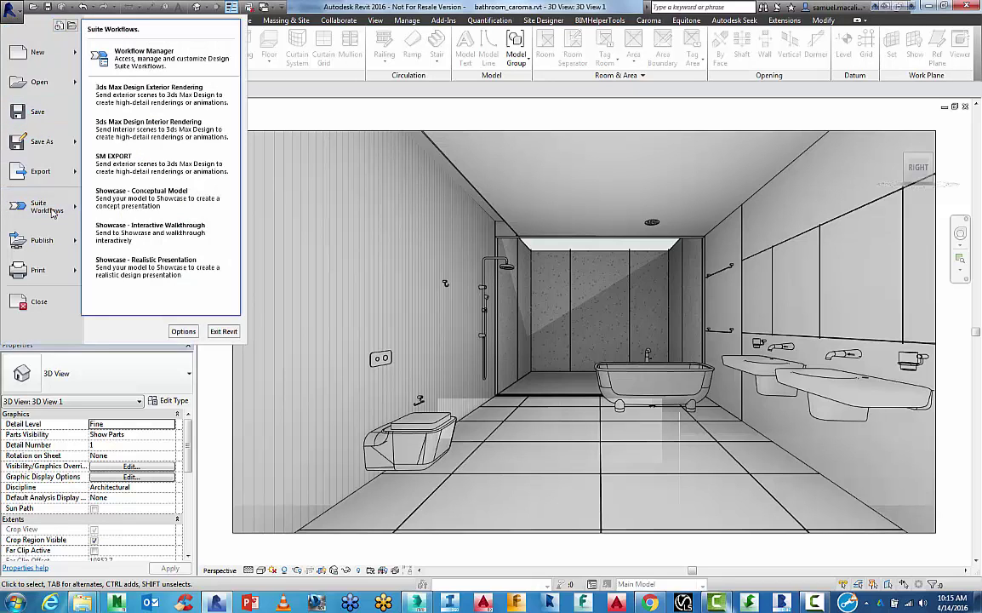
pyautogui.click(129, 141)
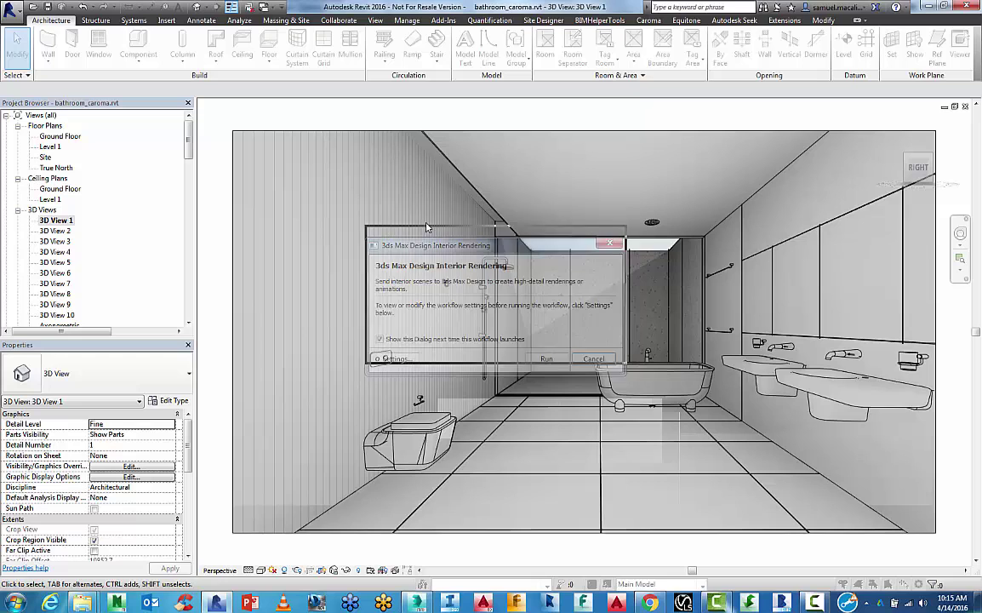
# Open the Workflow Settings Editor and resize and reposition its window.
pyautogui.click(407, 329)
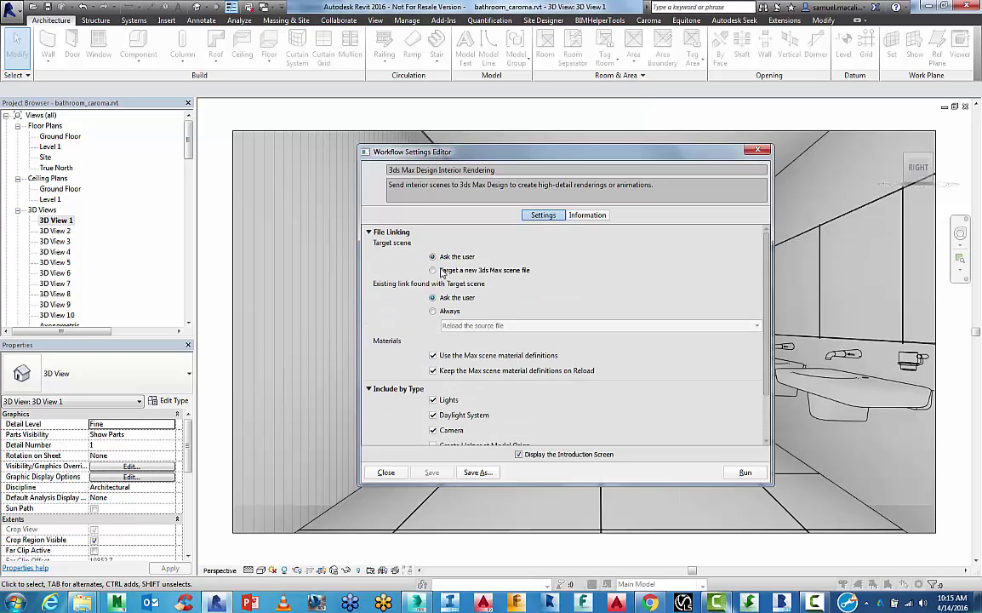
pyautogui.moveTo(470, 128); pyautogui.dragTo(469, 109)
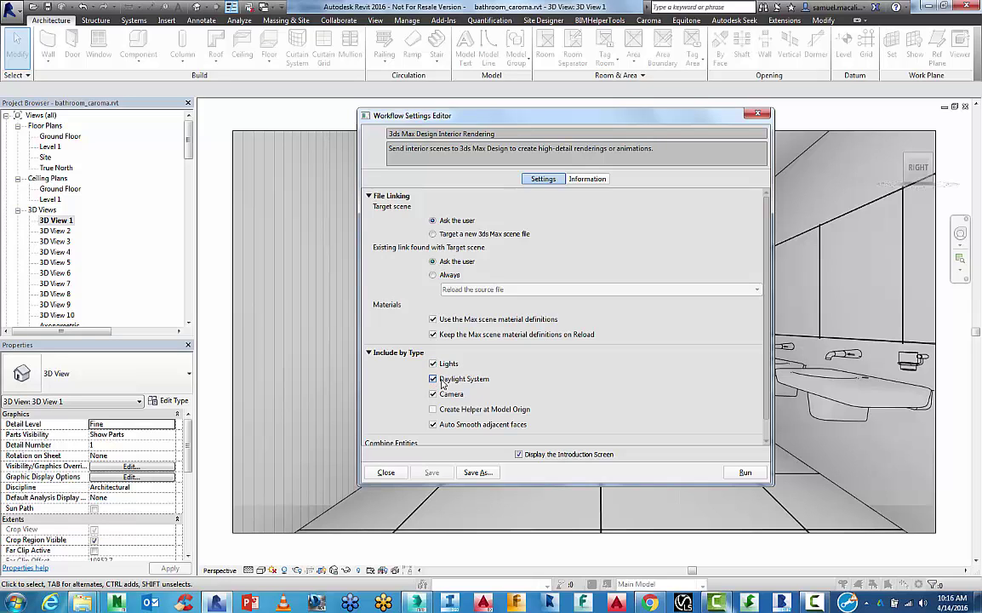
pyautogui.moveTo(542, 119); pyautogui.dragTo(223, 103)
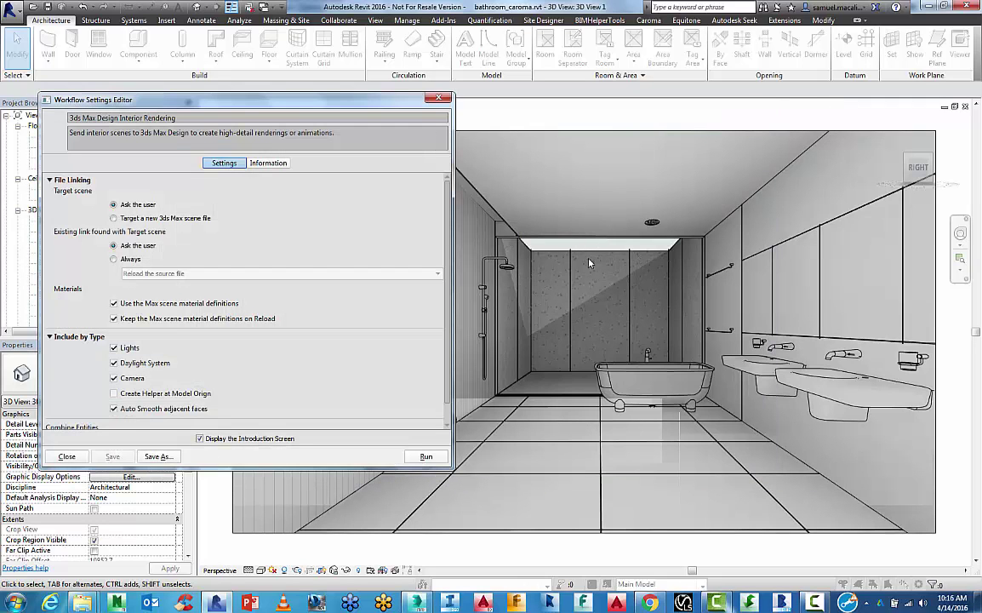
pyautogui.moveTo(361, 99); pyautogui.dragTo(482, 95)
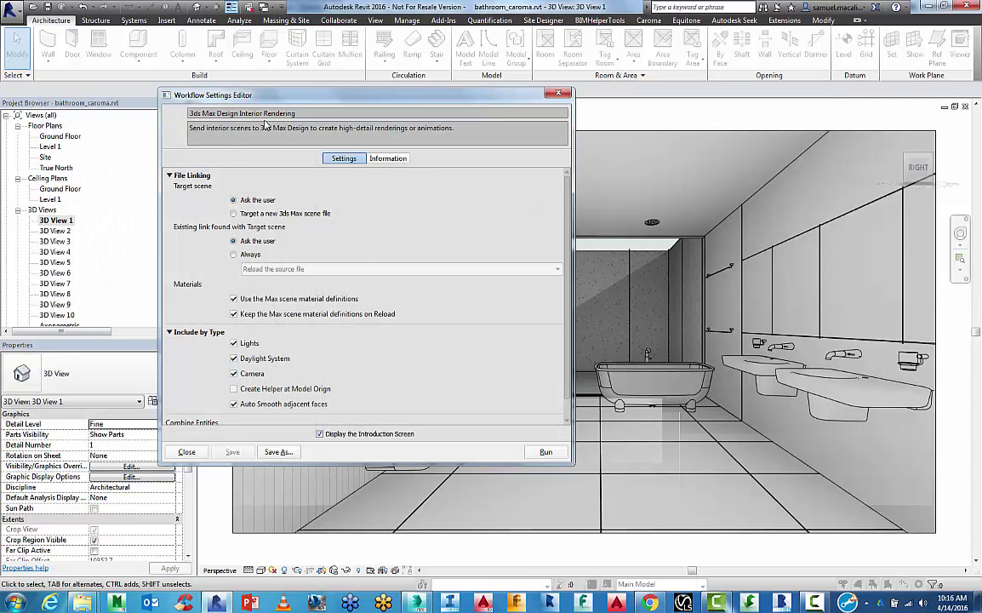
pyautogui.moveTo(291, 103); pyautogui.dragTo(388, 109)
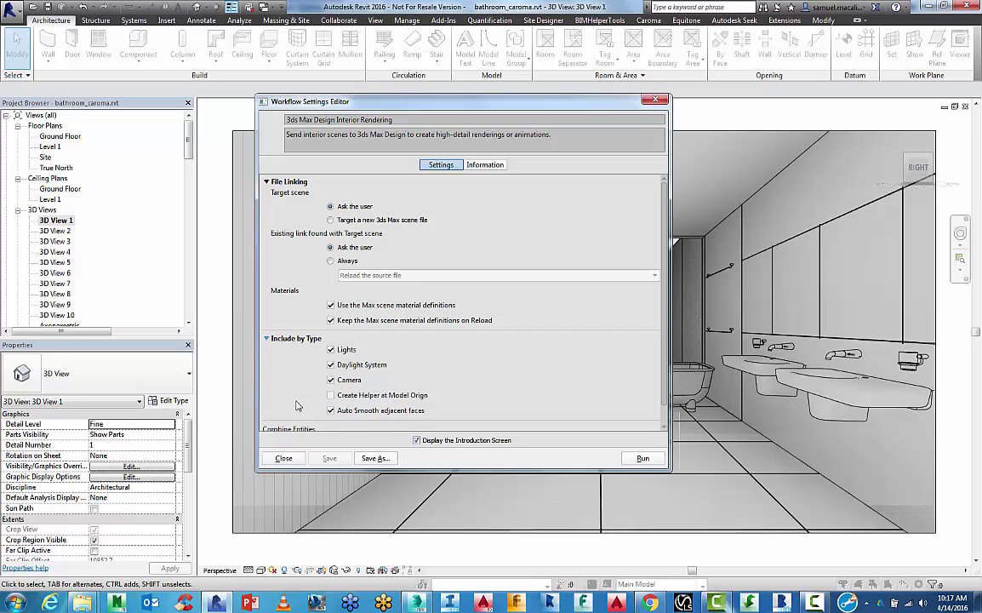
# Keep Combine Entities set to By Revit Family Type.
pyautogui.scroll(-2, 666, 389)
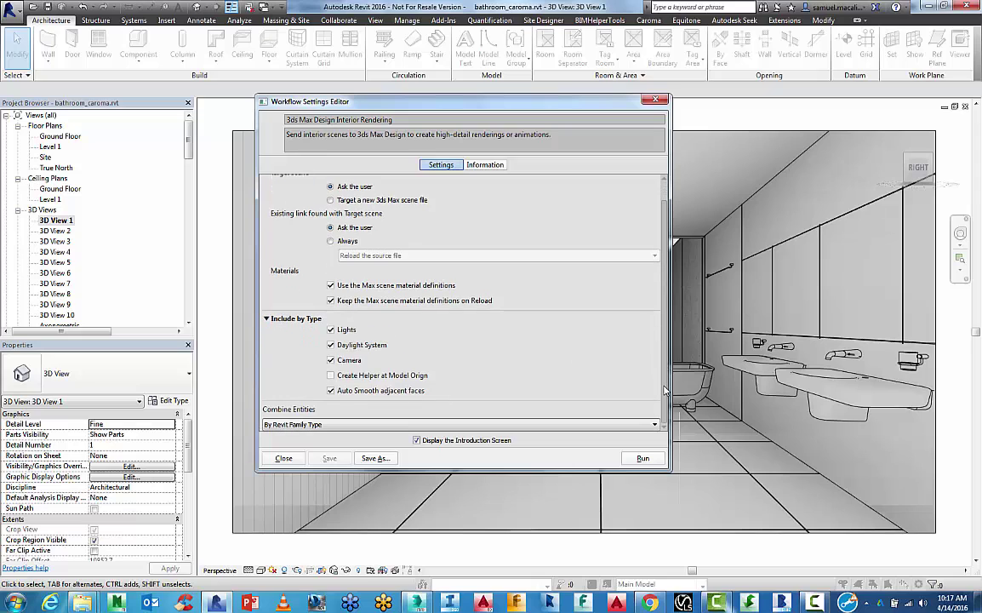
pyautogui.click(323, 426)
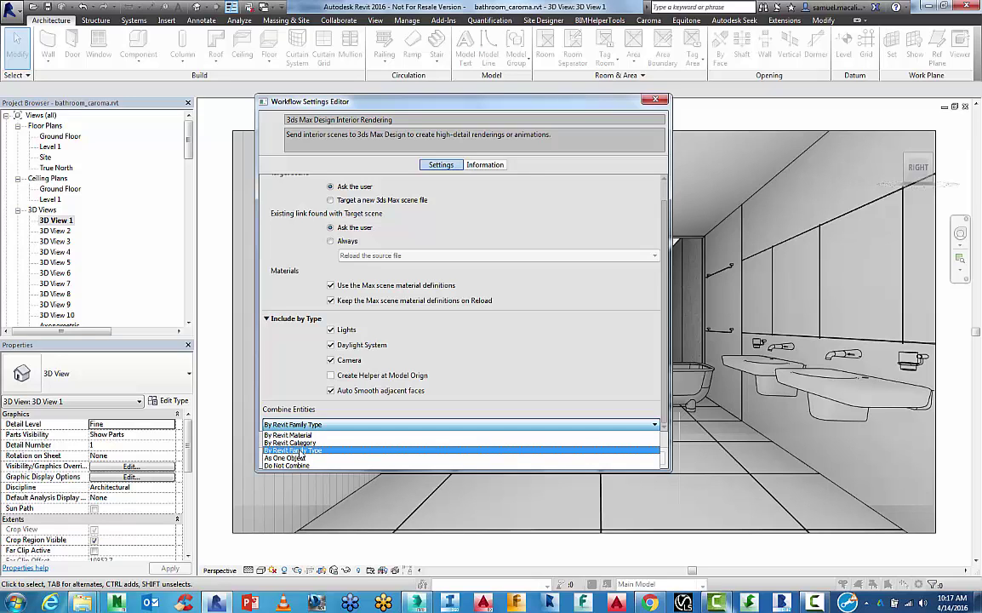
pyautogui.click(302, 450)
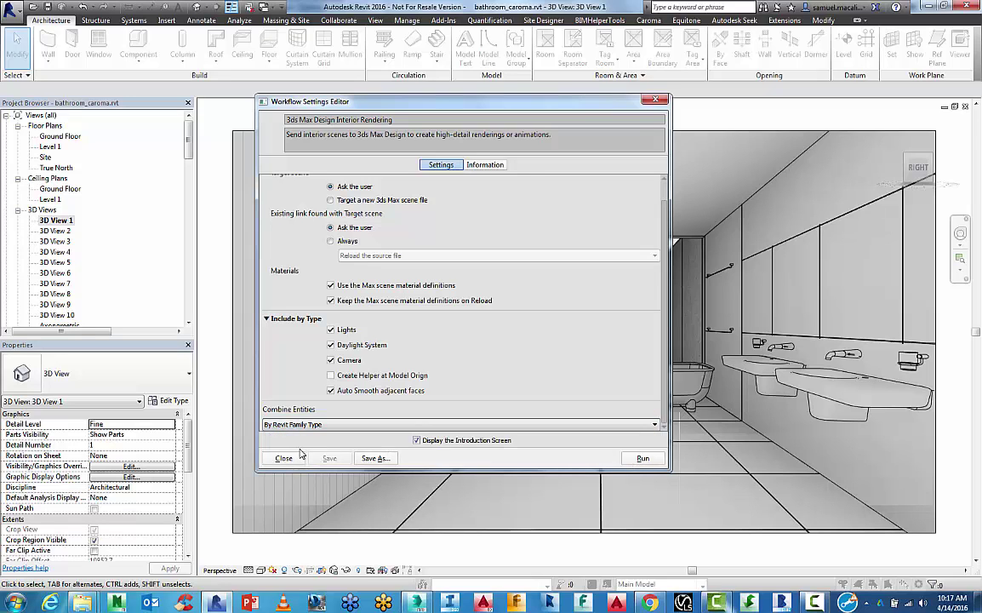
# Start saving the settings as a new workflow preset, then cancel it.
pyautogui.click(376, 459)
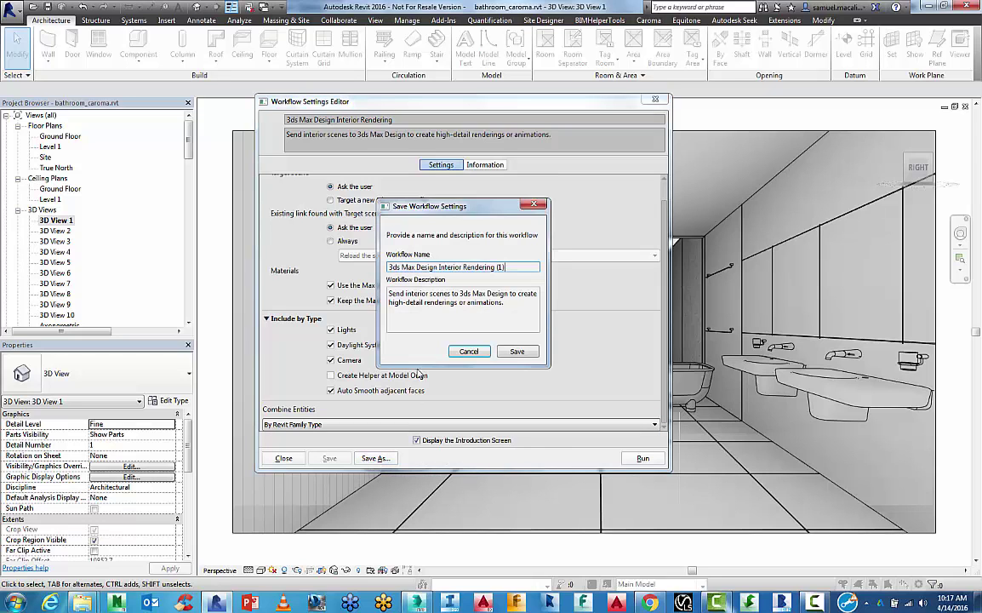
pyautogui.moveTo(438, 199); pyautogui.dragTo(569, 219)
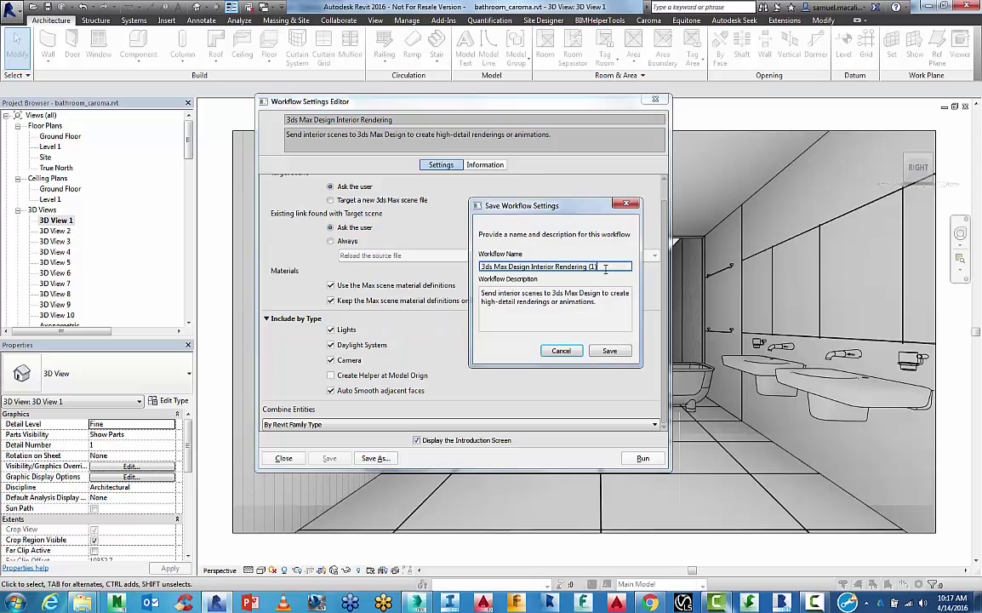
pyautogui.moveTo(480, 266)
pyautogui.mouseDown()
pyautogui.moveTo(543, 267)
pyautogui.moveTo(492, 267)
pyautogui.mouseUp()
pyautogui.moveTo(602, 266); pyautogui.dragTo(480, 266)
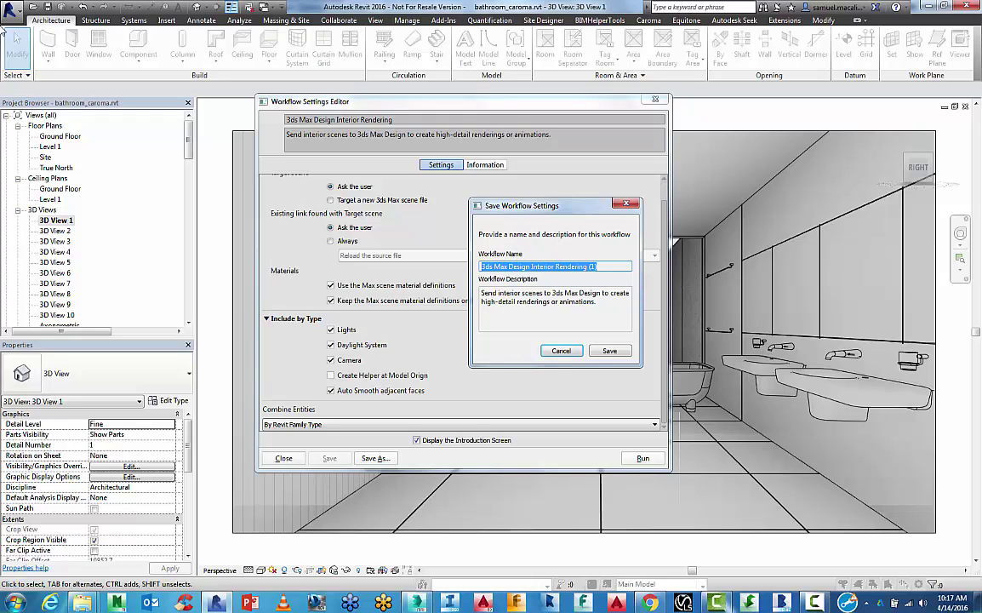
pyautogui.click(561, 350)
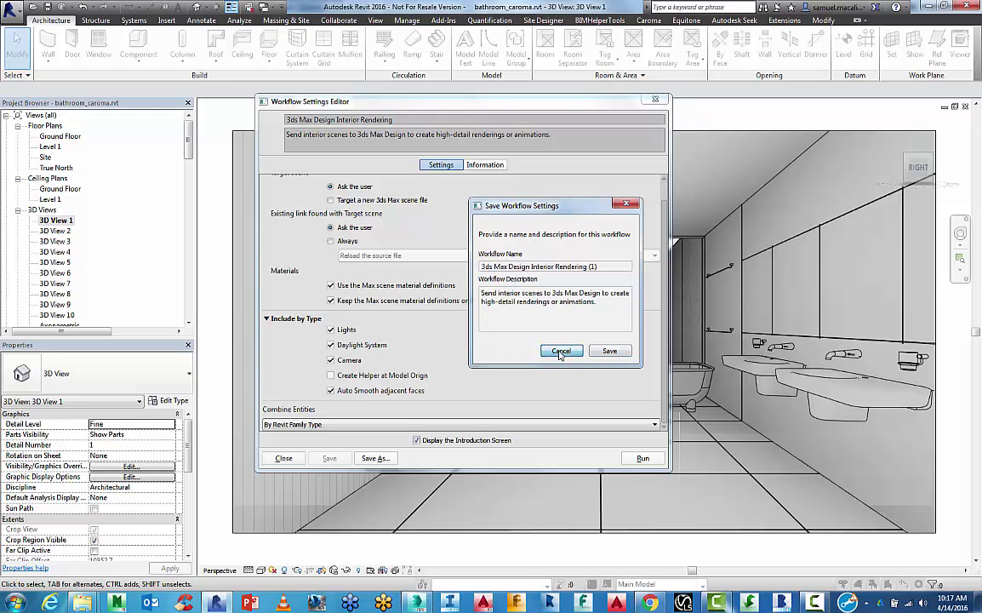
# Run the workflow, linking to a New 3ds Max Scene with existing links updated.
pyautogui.click(643, 459)
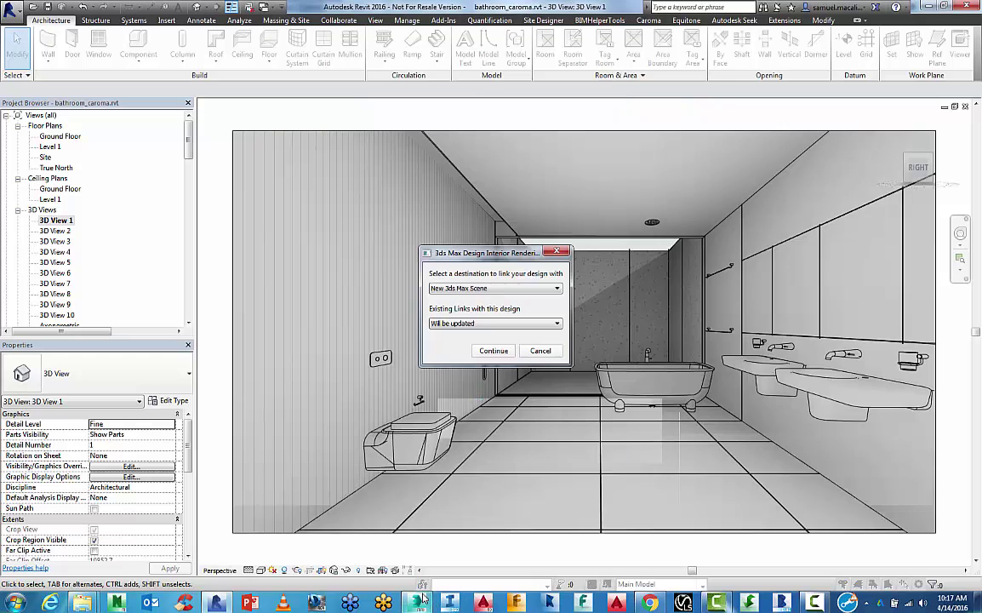
pyautogui.moveTo(421, 600)
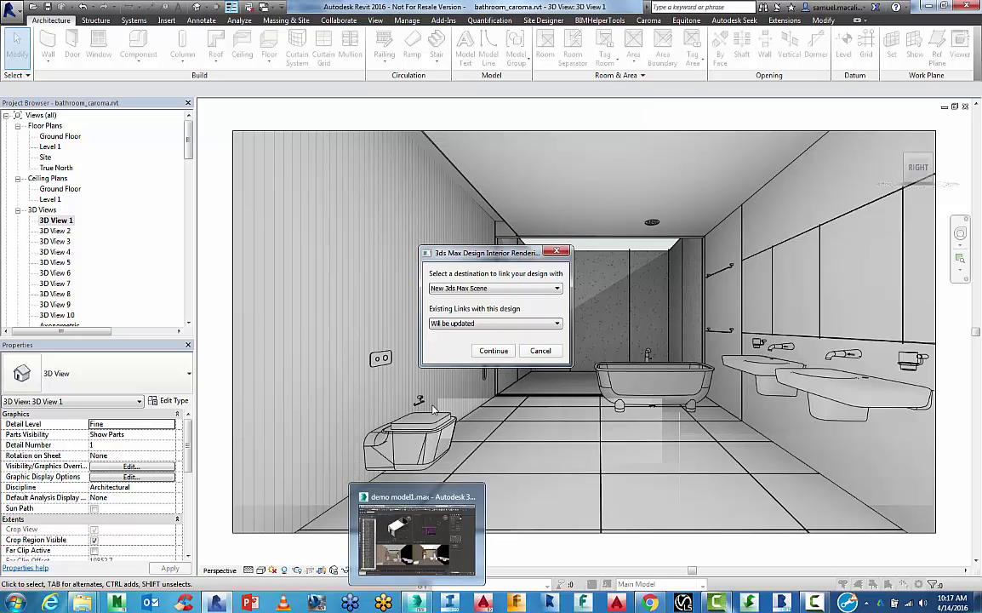
pyautogui.click(462, 289)
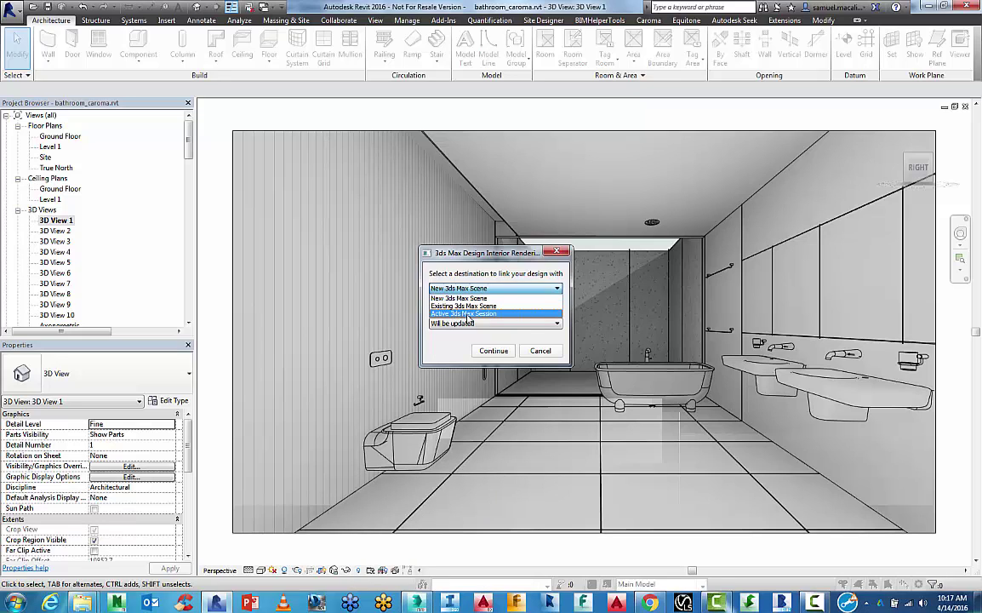
pyautogui.click(468, 314)
pyautogui.click(443, 312)
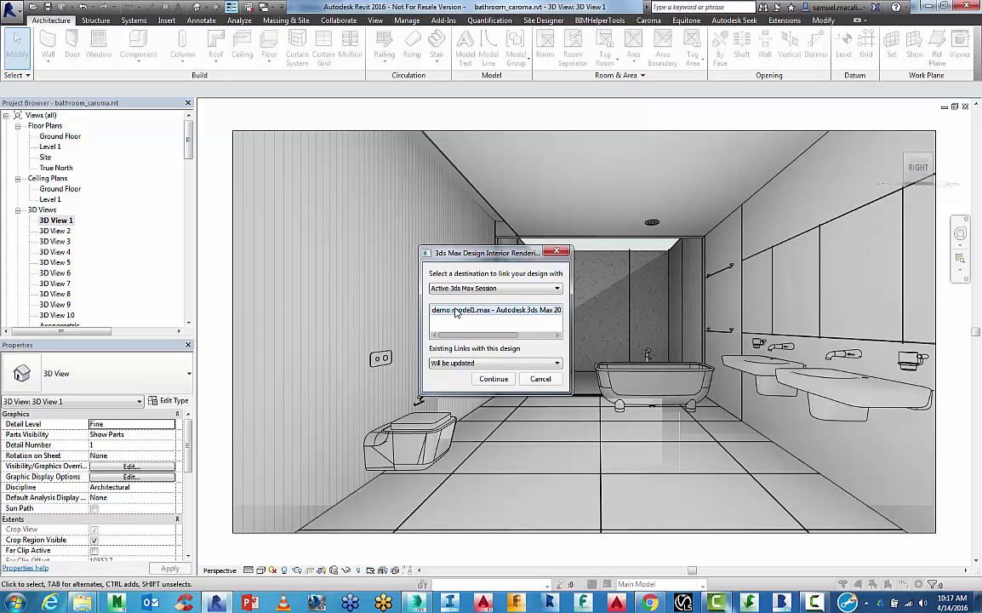
pyautogui.click(447, 289)
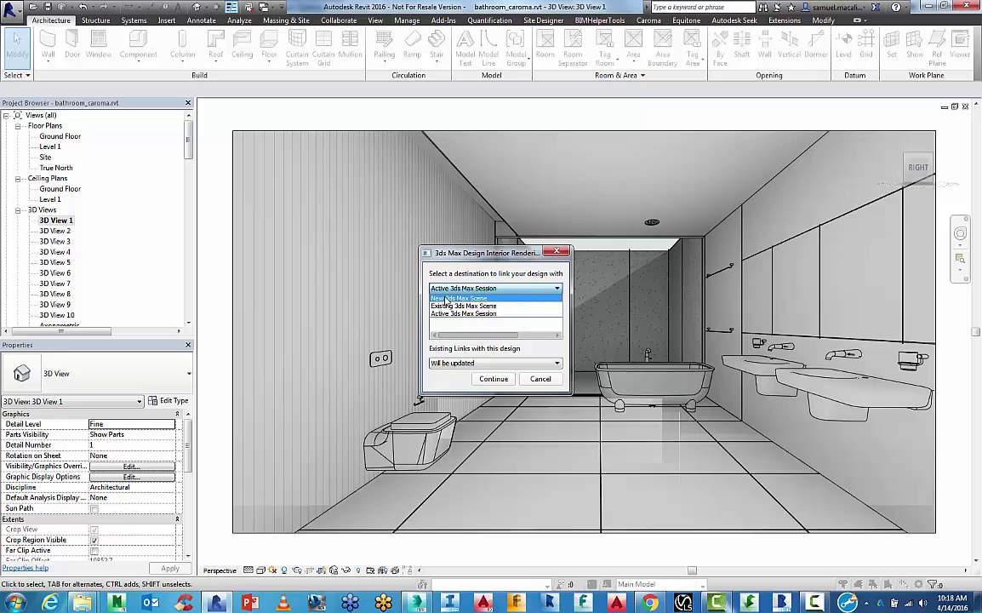
pyautogui.click(446, 299)
pyautogui.click(456, 323)
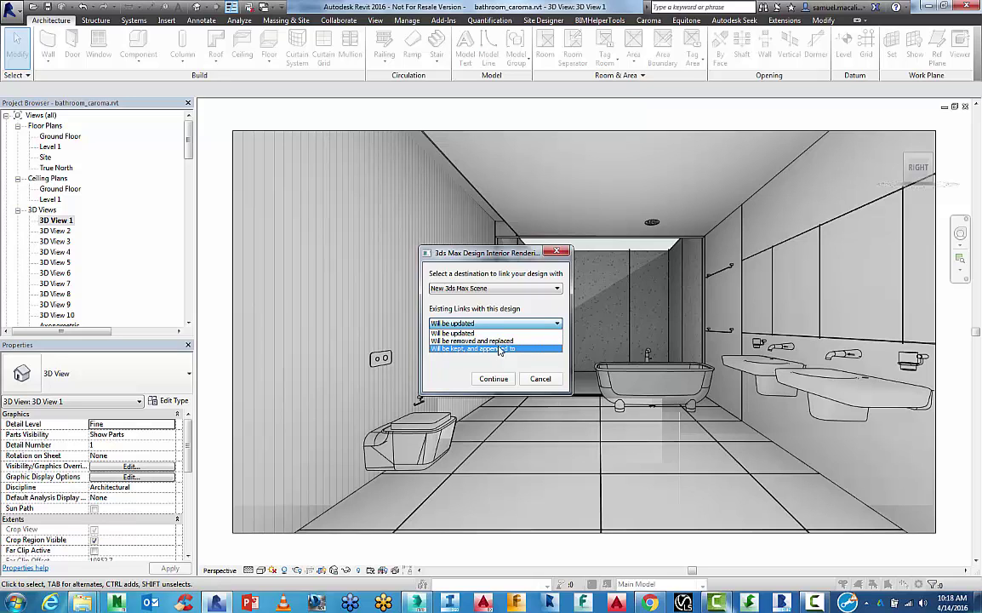
pyautogui.click(473, 332)
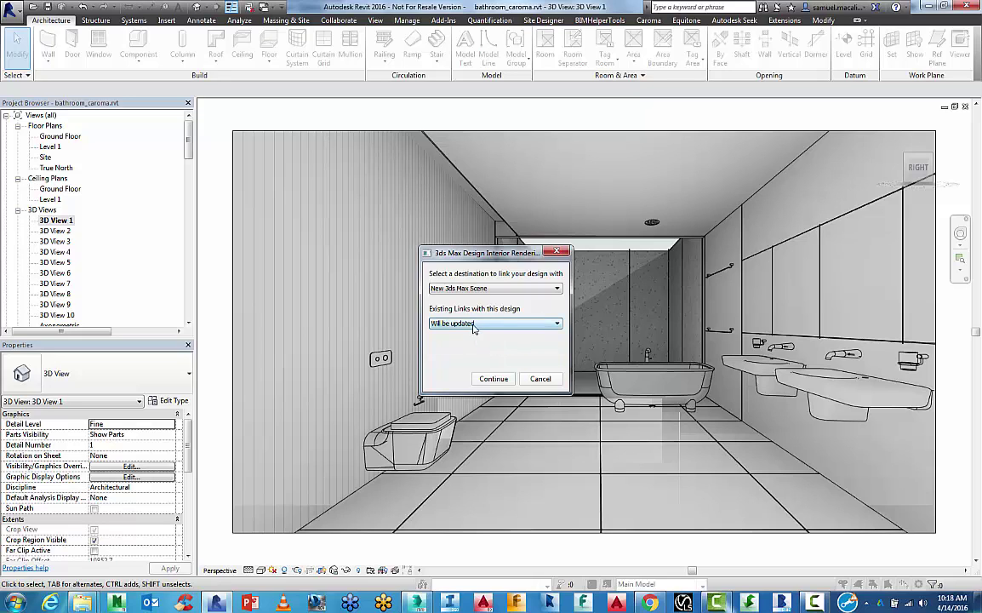
# Continue with the link so 3ds Max starts up.
pyautogui.moveTo(452, 250); pyautogui.dragTo(397, 236)
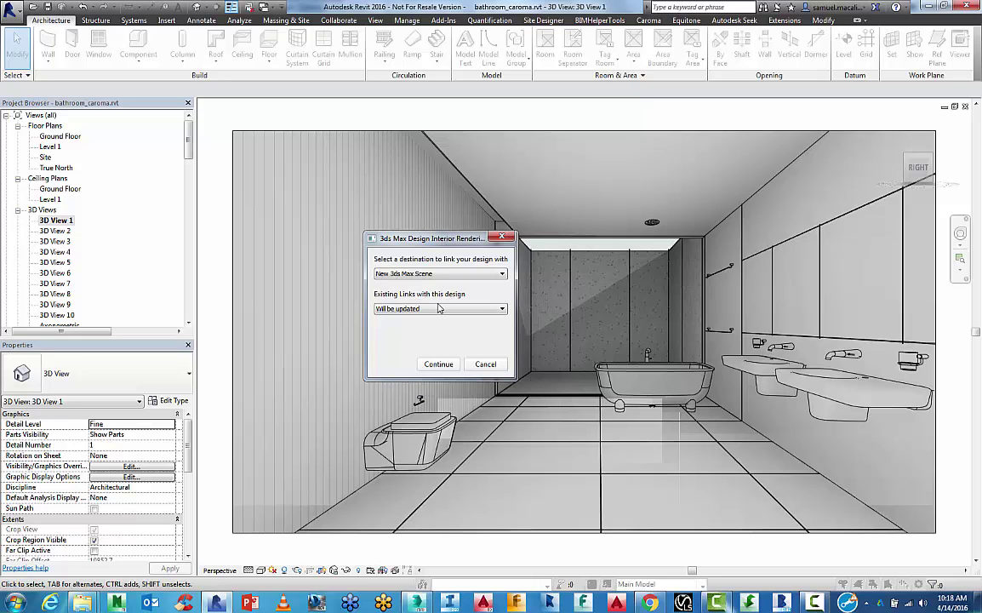
pyautogui.click(440, 364)
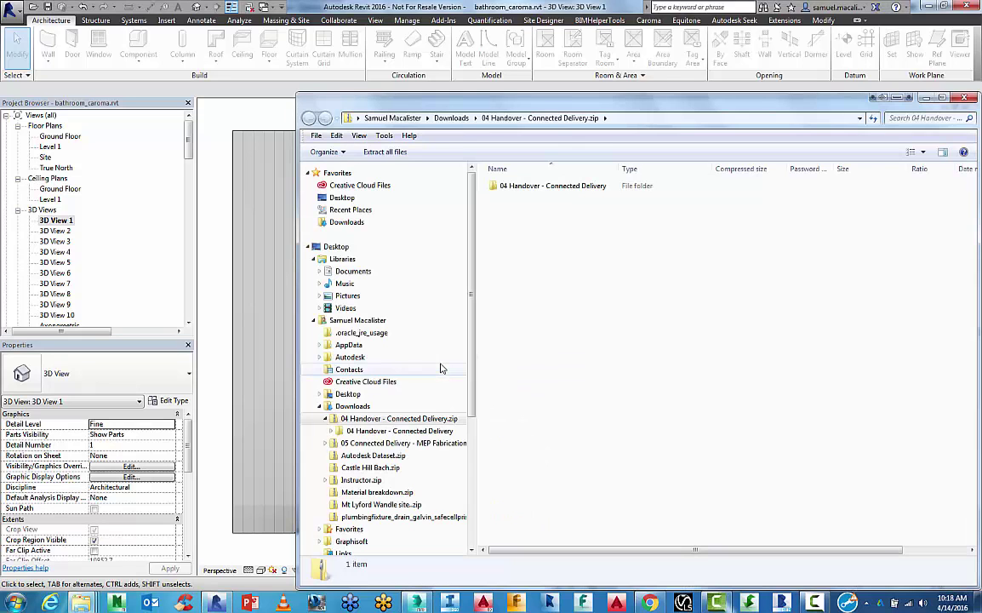
pyautogui.click(466, 5)
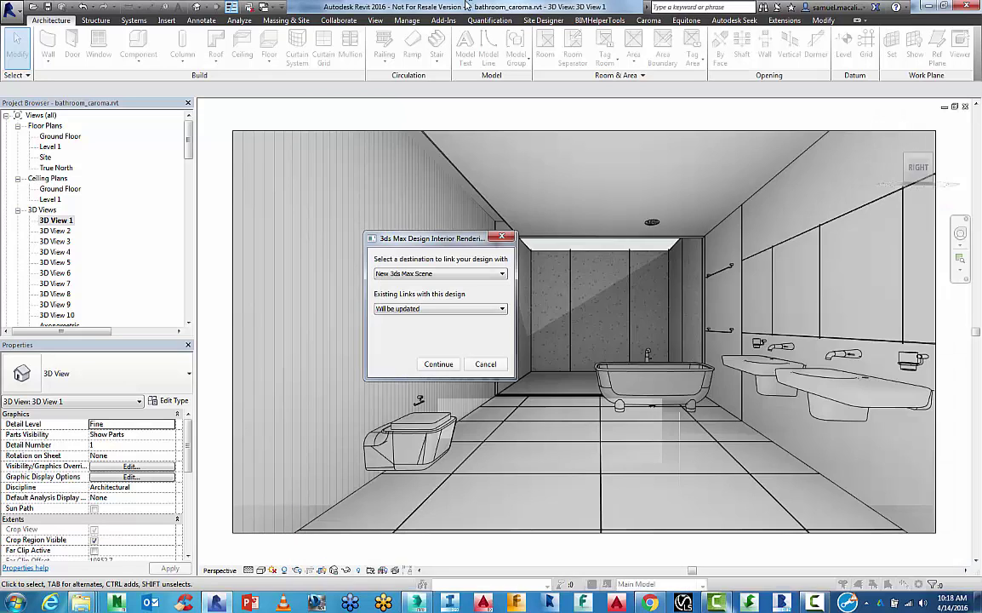
pyautogui.click(438, 364)
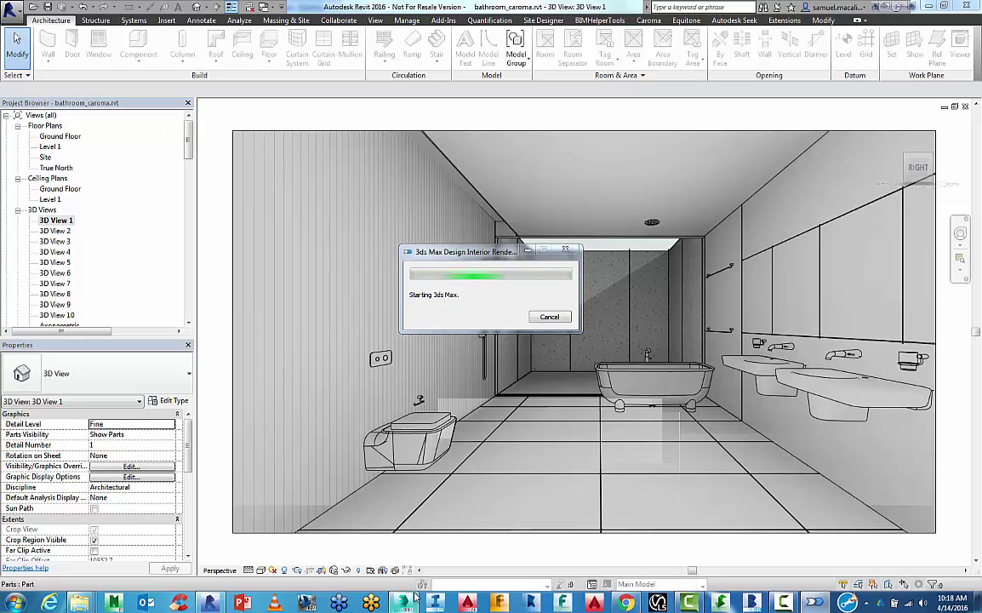
# Bring demo model1.max forward and review the Manage Links Attach and Files tabs.
pyautogui.moveTo(405, 604)
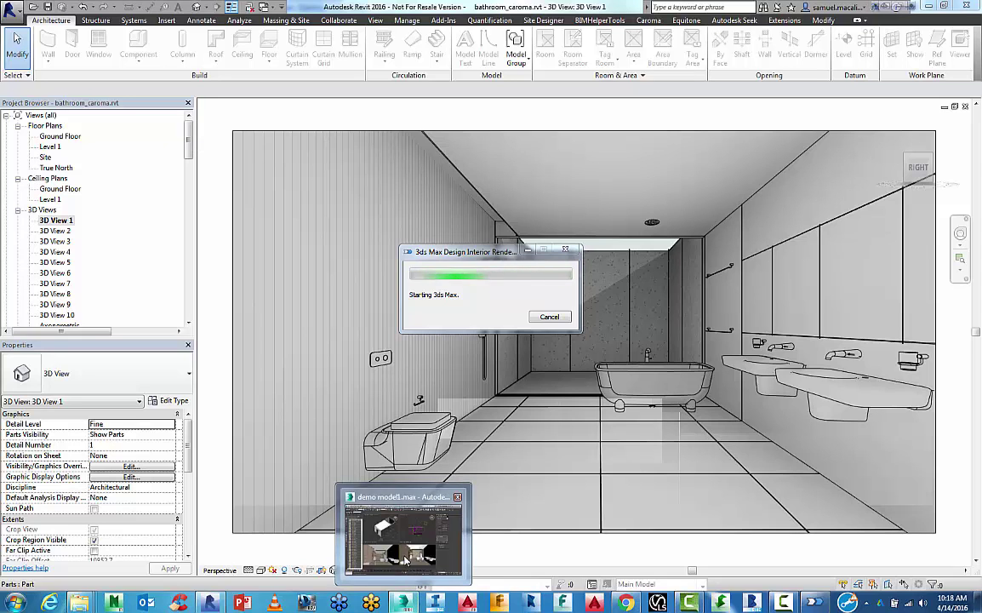
pyautogui.click(364, 501)
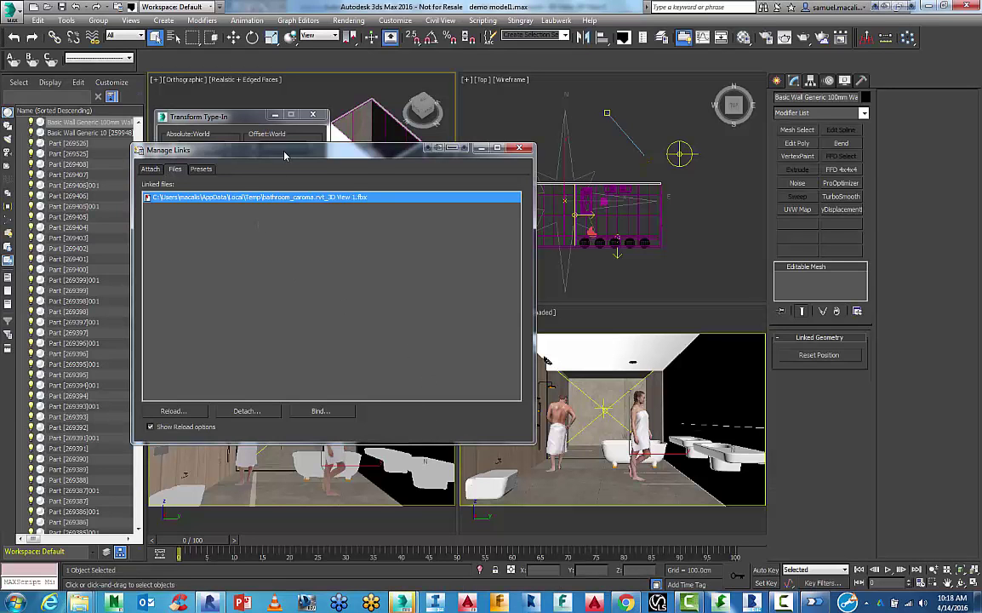
pyautogui.moveTo(256, 150); pyautogui.dragTo(405, 149)
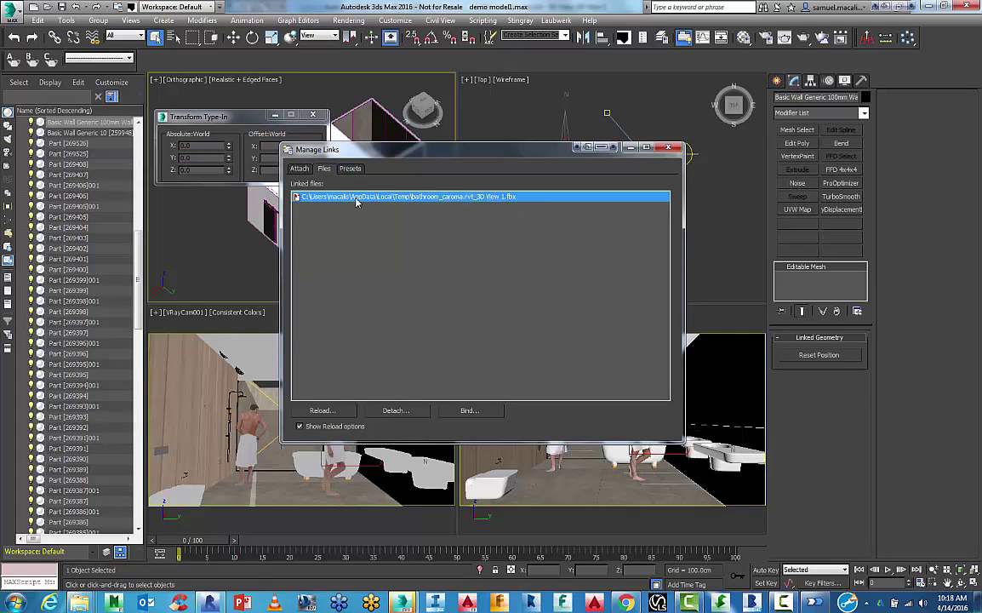
pyautogui.moveTo(315, 144); pyautogui.dragTo(341, 141)
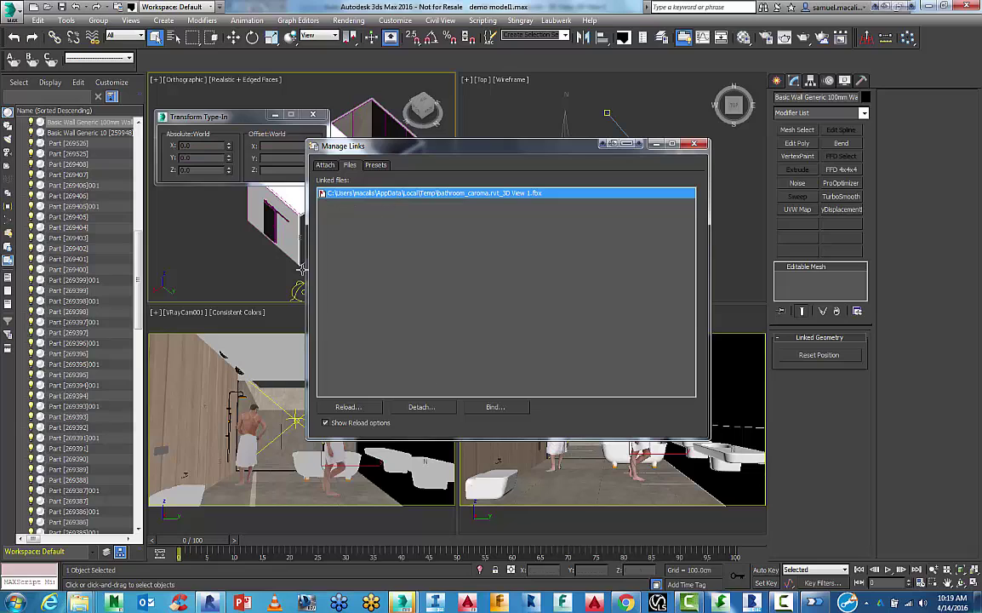
pyautogui.click(329, 165)
pyautogui.click(350, 165)
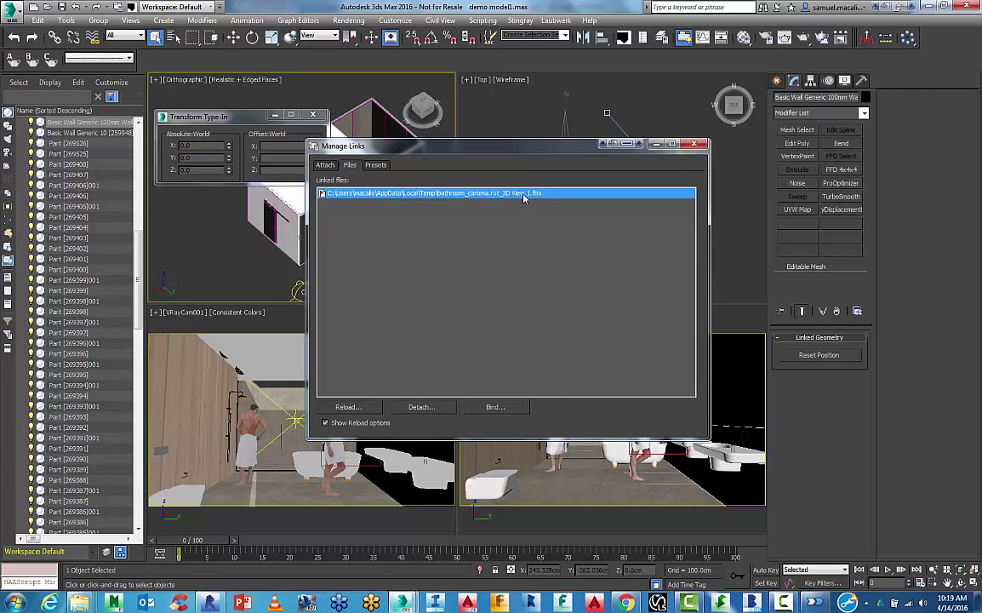
# Browse the Revit link presets, from Combine By Revit Material to sm REVIT IMPORT, then return to Attach.
pyautogui.click(377, 165)
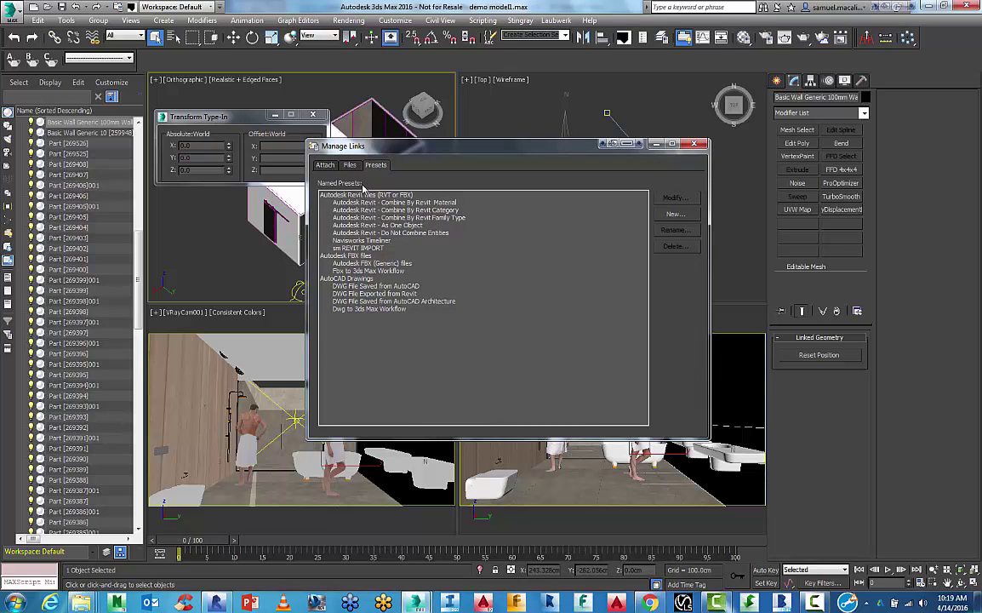
pyautogui.click(360, 203)
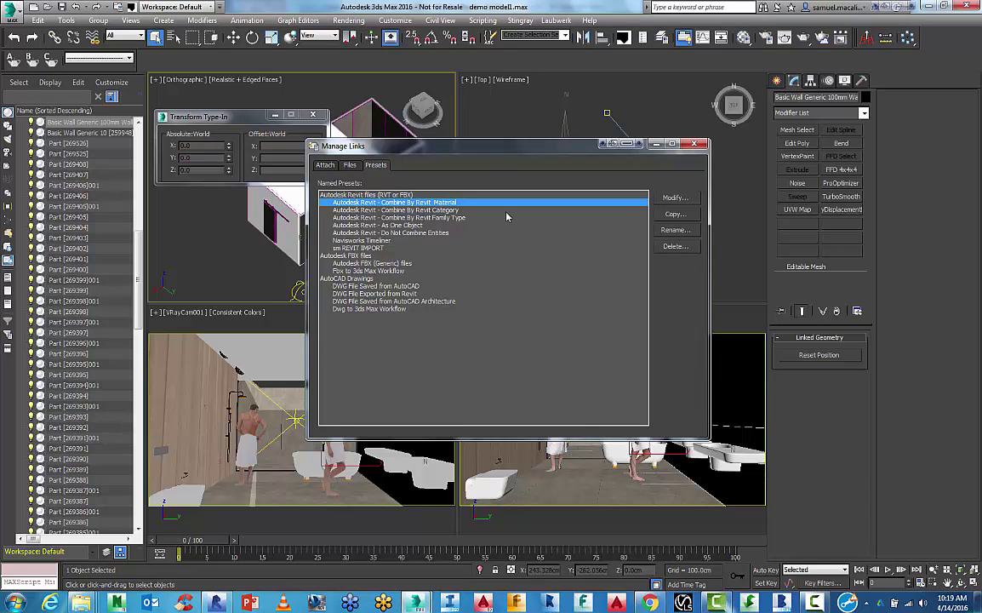
pyautogui.click(339, 210)
pyautogui.click(336, 218)
pyautogui.click(362, 226)
pyautogui.click(361, 234)
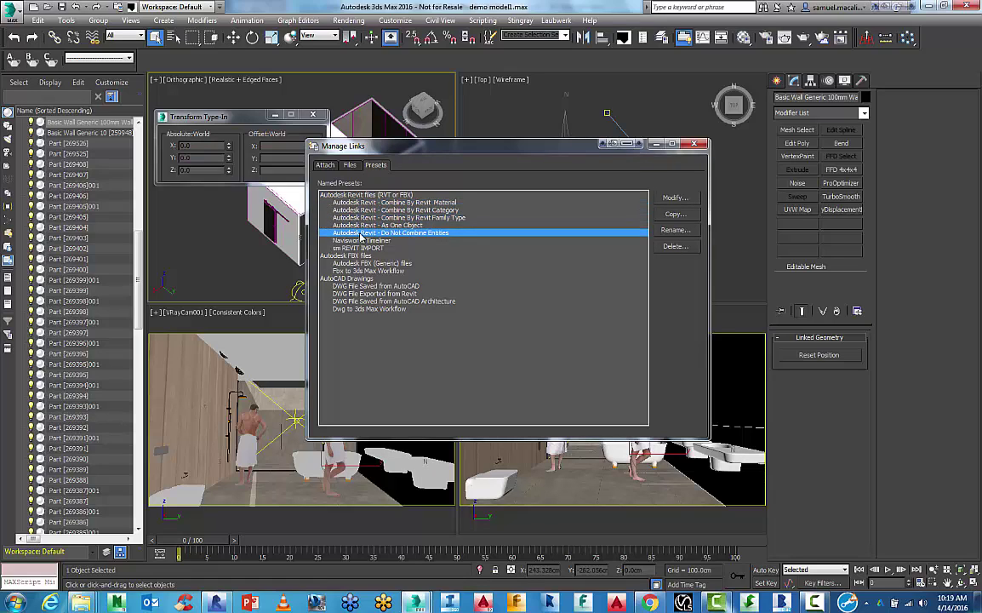
pyautogui.click(358, 248)
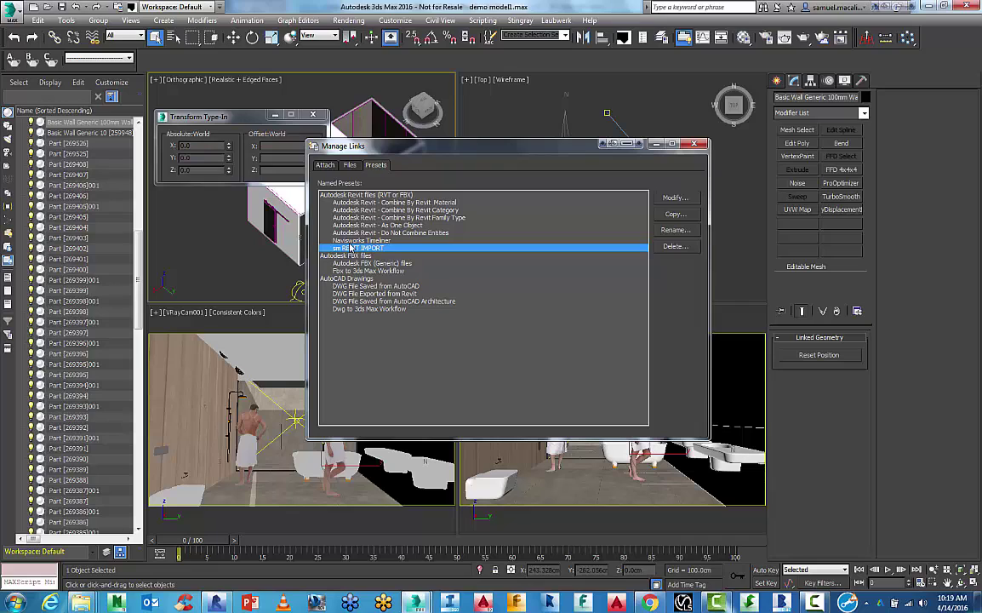
pyautogui.click(325, 165)
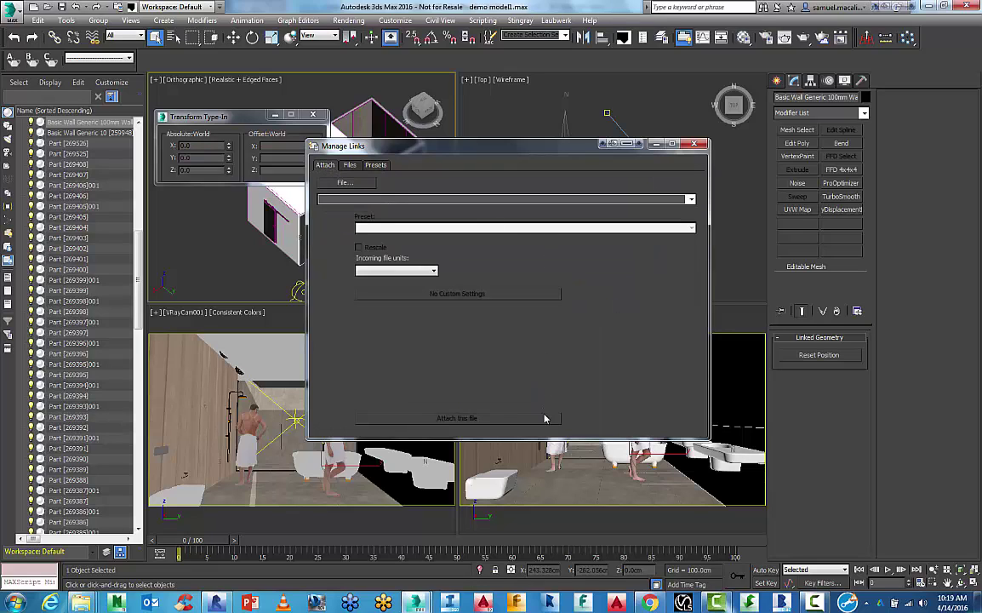
# Close Manage Links, switch to the Untitled scene and maximize the Perspective viewport.
pyautogui.click(695, 144)
pyautogui.hotkey('alt', 'Tab')
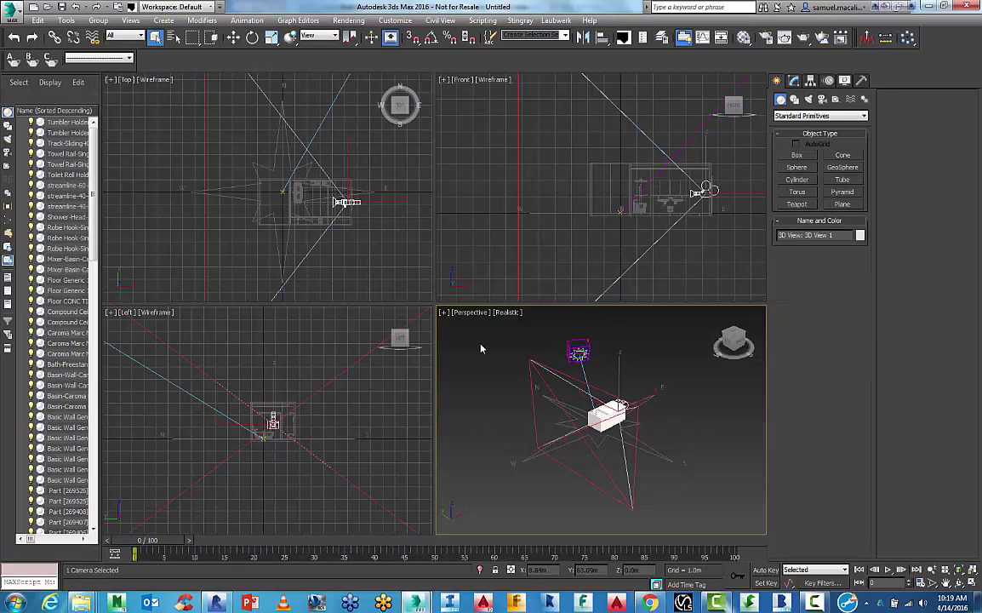
pyautogui.click(481, 349)
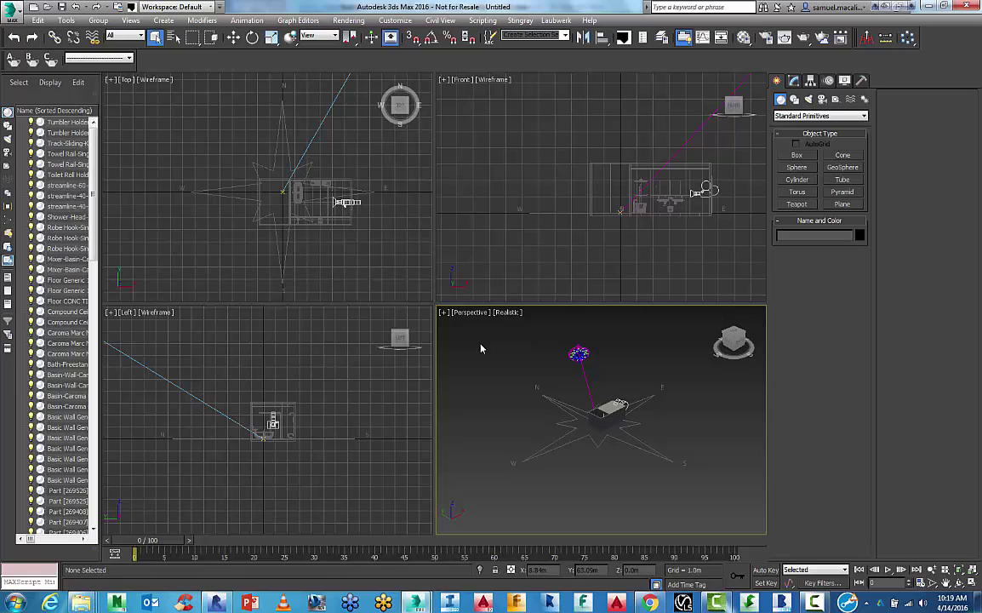
pyautogui.hotkey('alt', 'w')
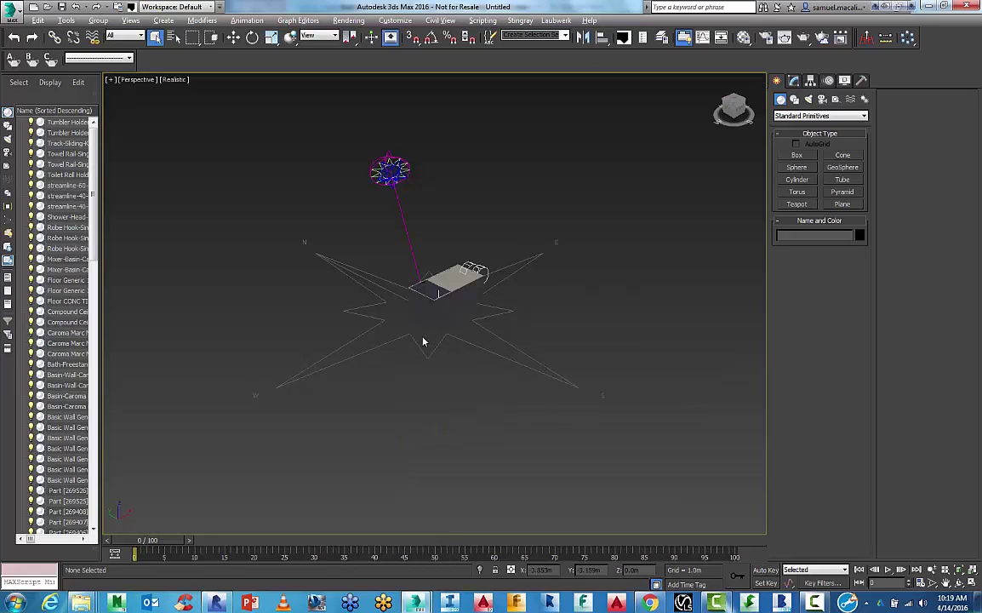
pyautogui.scroll(4, 425, 340)
# Check SunAndSky-003's date, time and location settings, then deselect it.
pyautogui.click(417, 208)
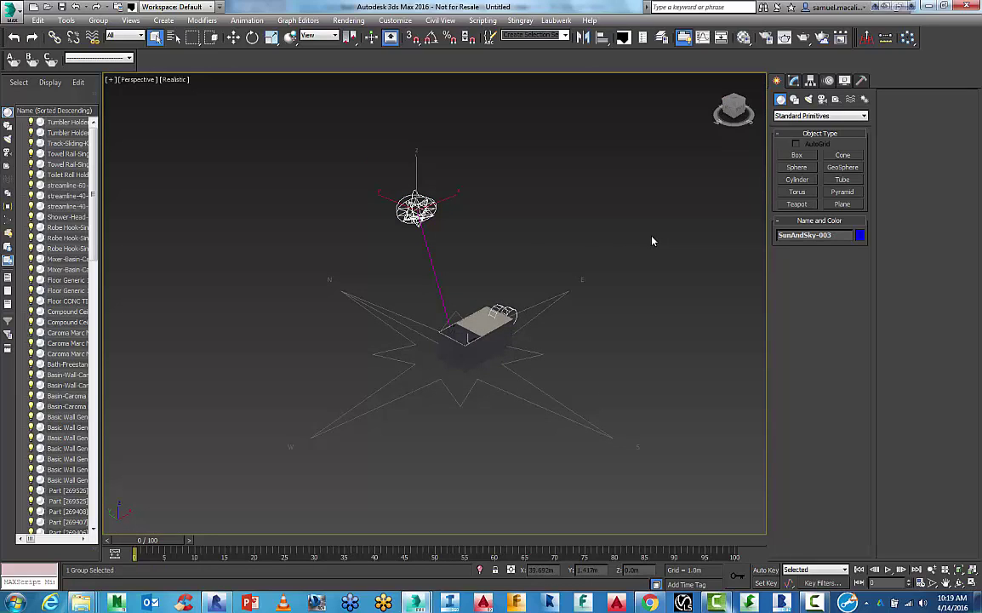
pyautogui.click(793, 80)
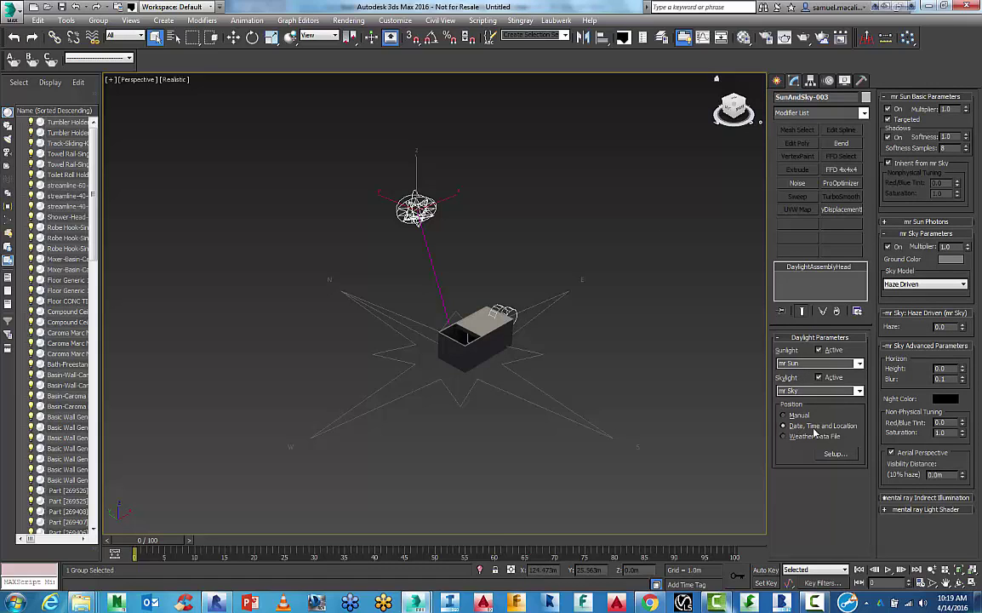
pyautogui.click(832, 453)
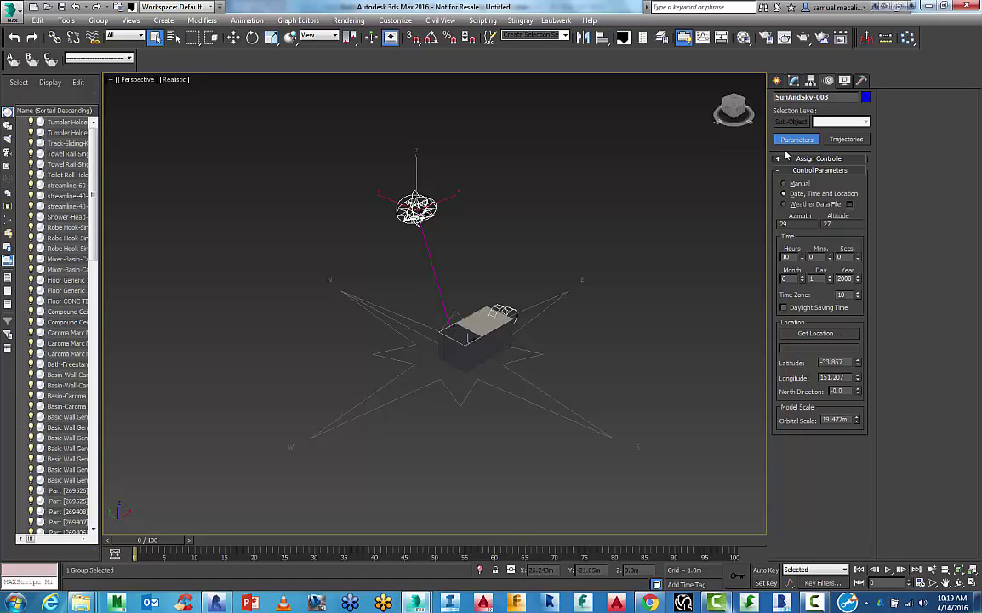
pyautogui.click(794, 80)
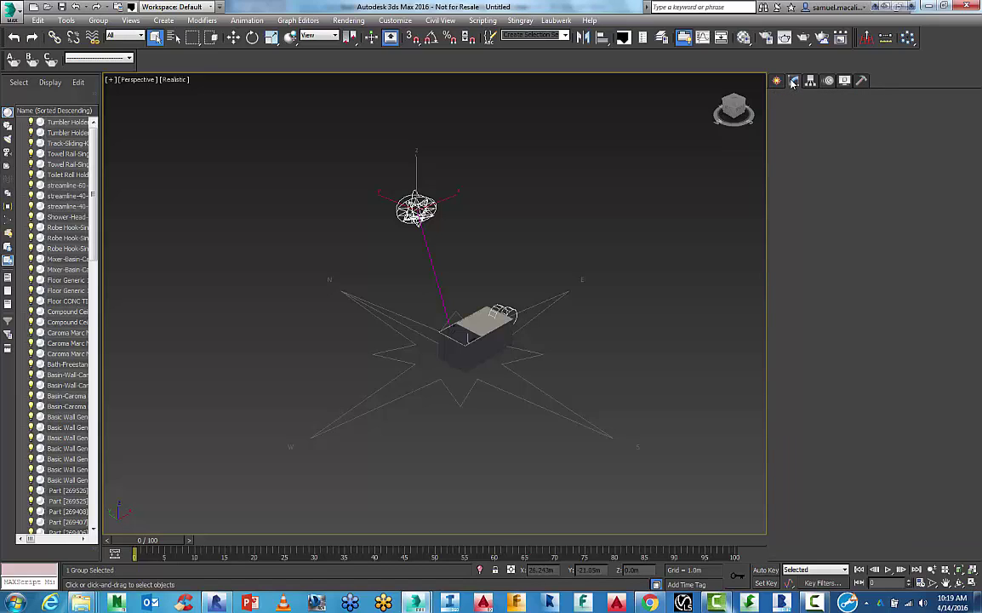
pyautogui.click(644, 309)
pyautogui.scroll(5, 494, 329)
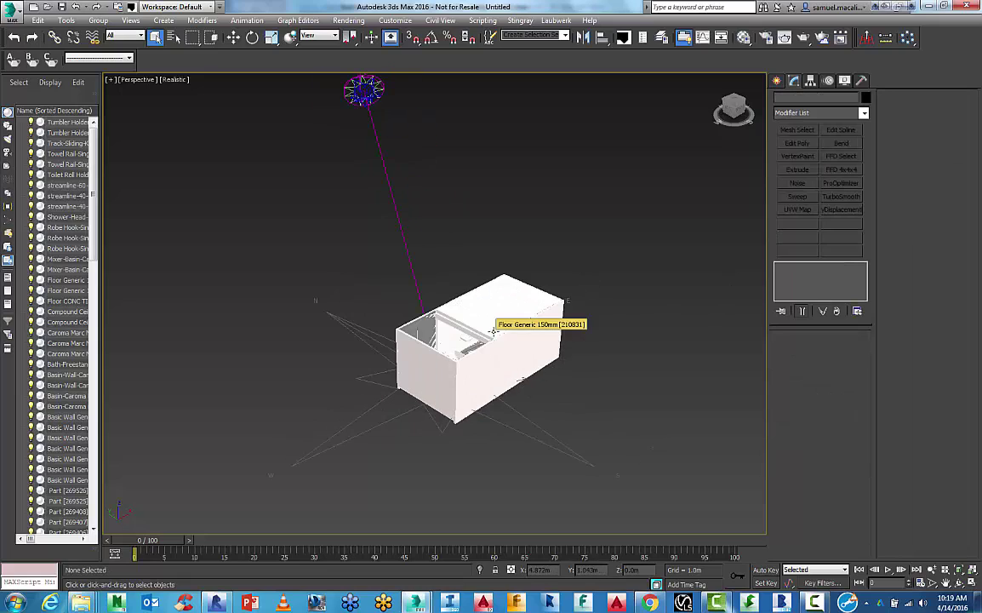
# Look through the Revit 3D View 1 camera with Realistic shading.
pyautogui.press('F3')
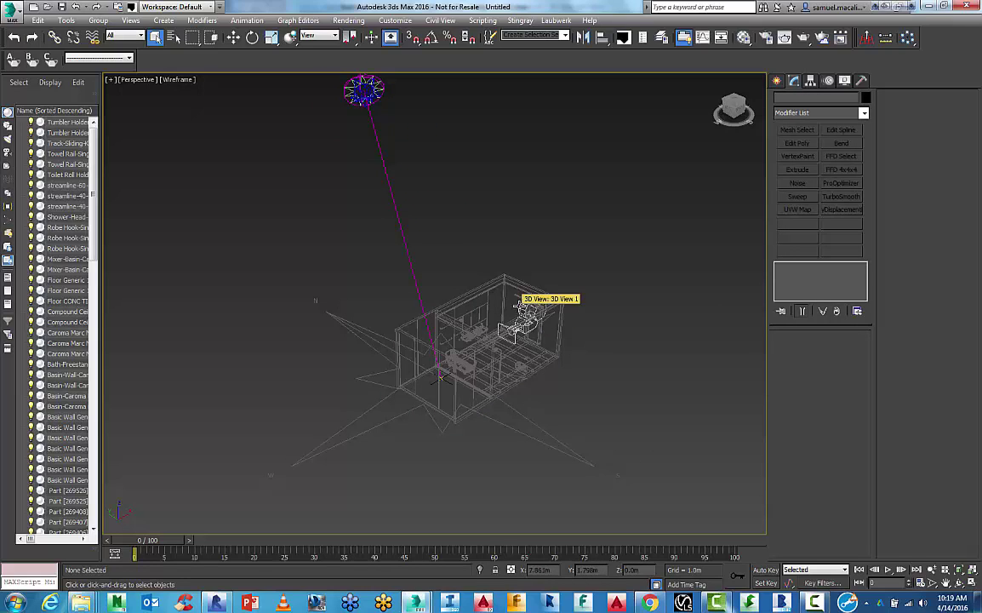
pyautogui.click(509, 331)
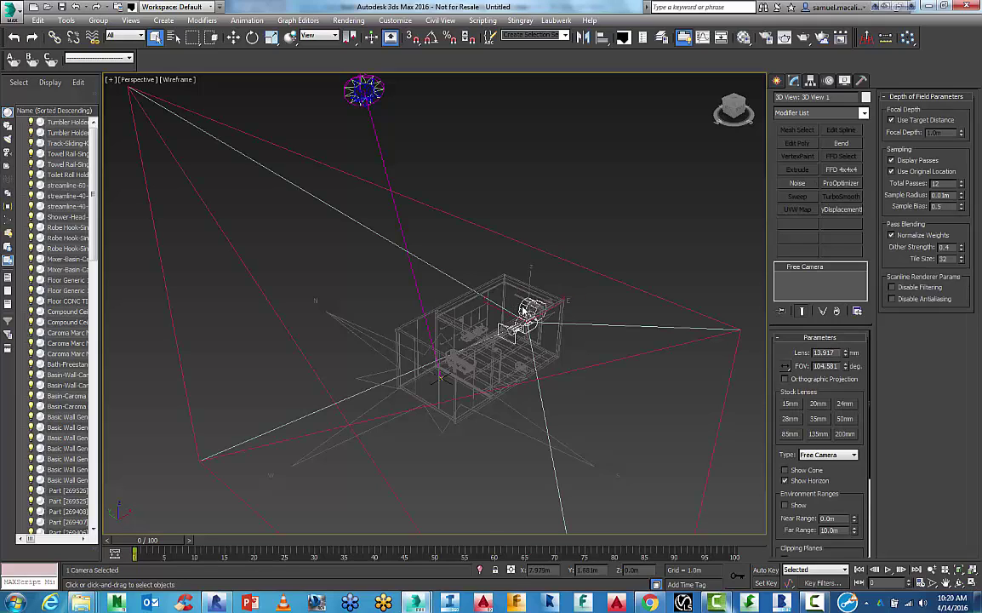
pyautogui.press('c')
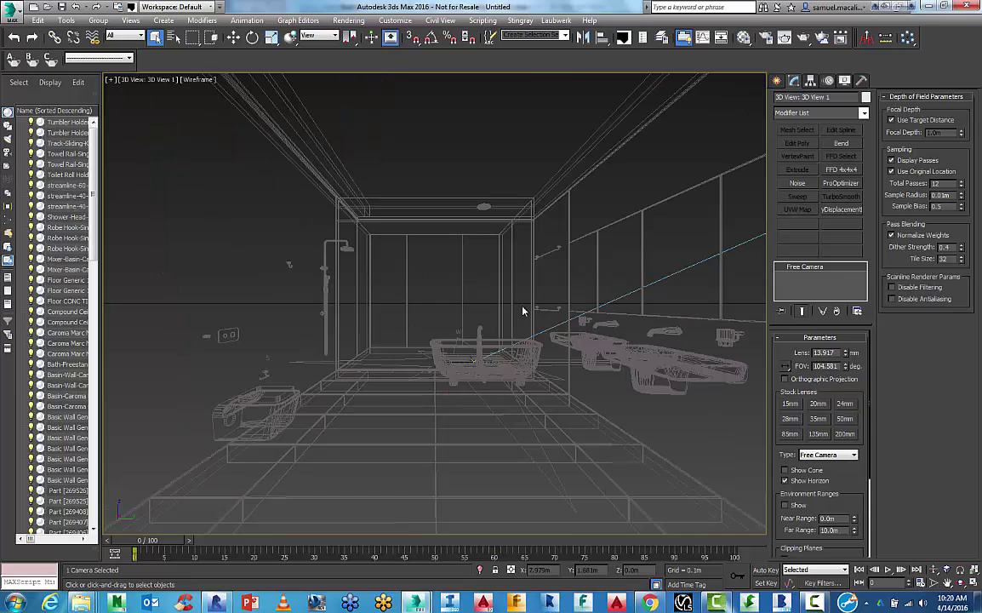
pyautogui.press('F3')
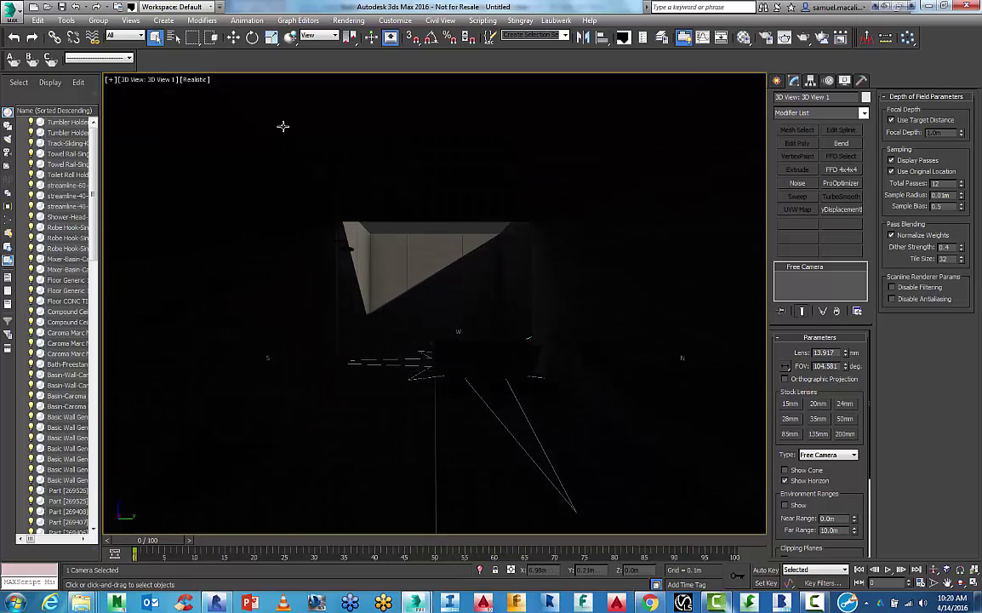
# Show Shaded Materials with Maps in the camera view and open Environment and Effects (exposure 15.0).
pyautogui.click(196, 83)
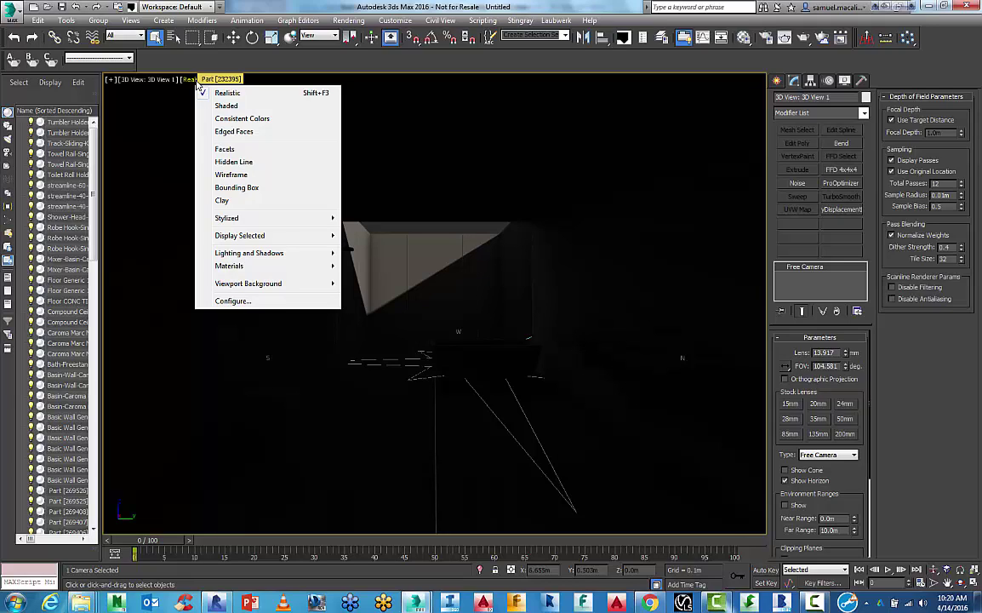
pyautogui.moveTo(238, 266)
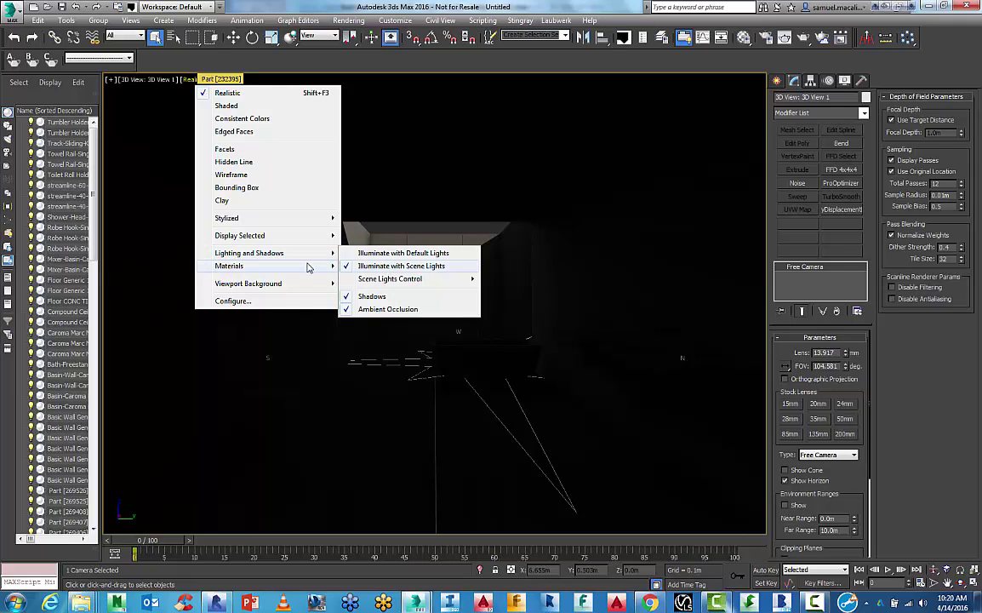
pyautogui.moveTo(310, 267)
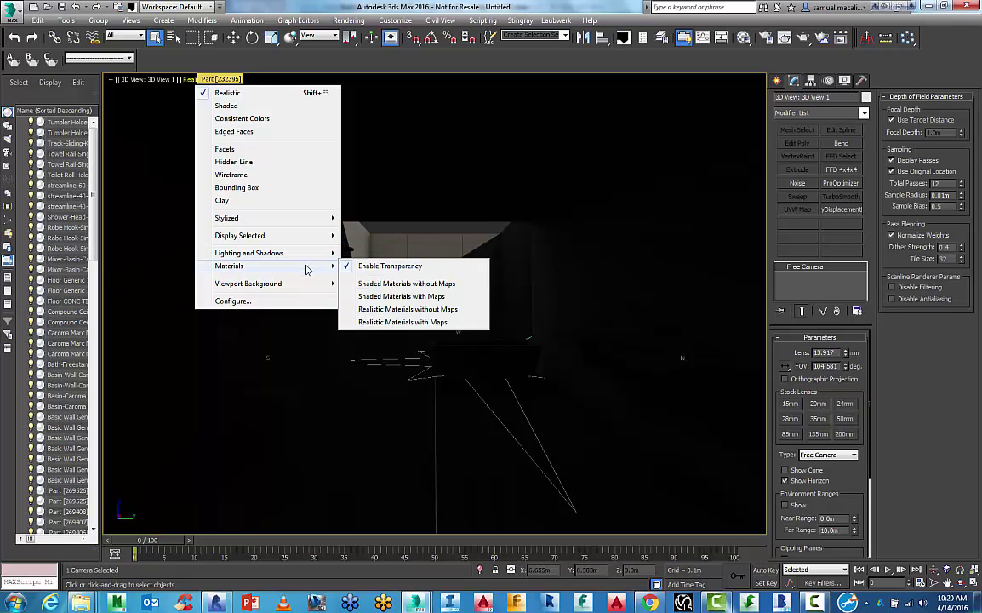
pyautogui.click(380, 298)
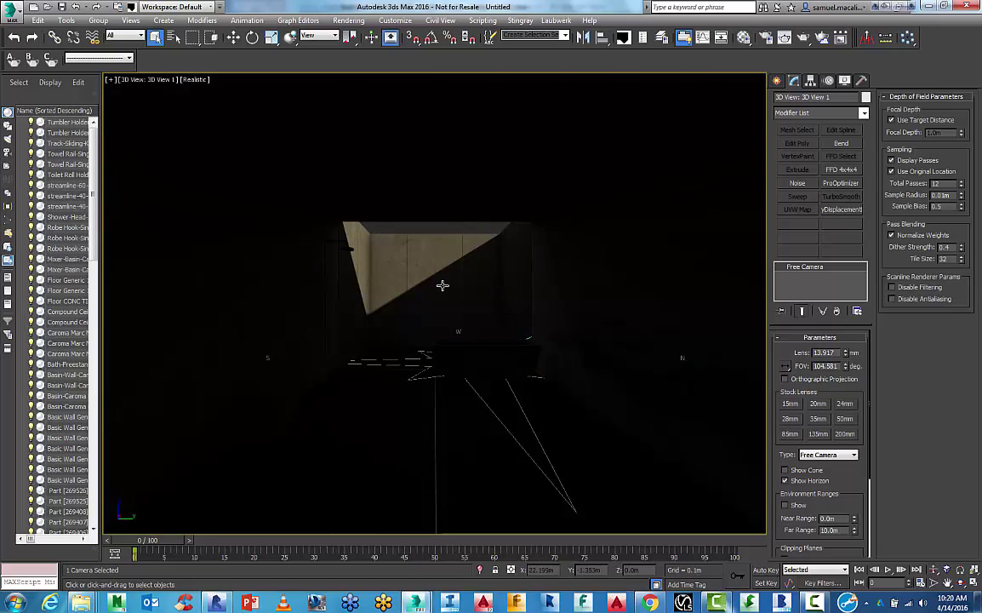
pyautogui.press('8')
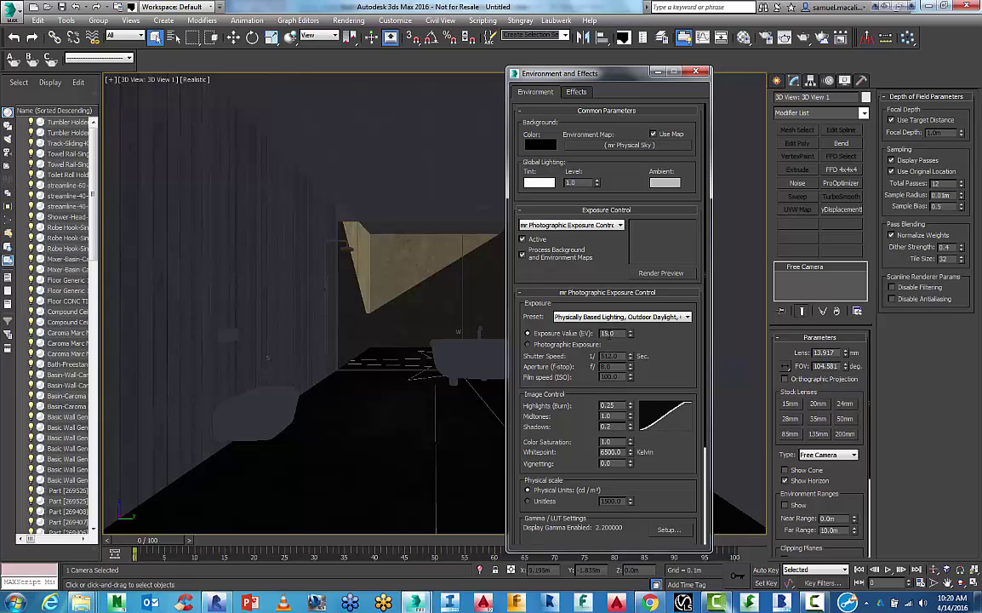
# Apply the Indoor Daylight exposure preset with Exposure Value 8, then close Environment and Effects.
pyautogui.click(615, 317)
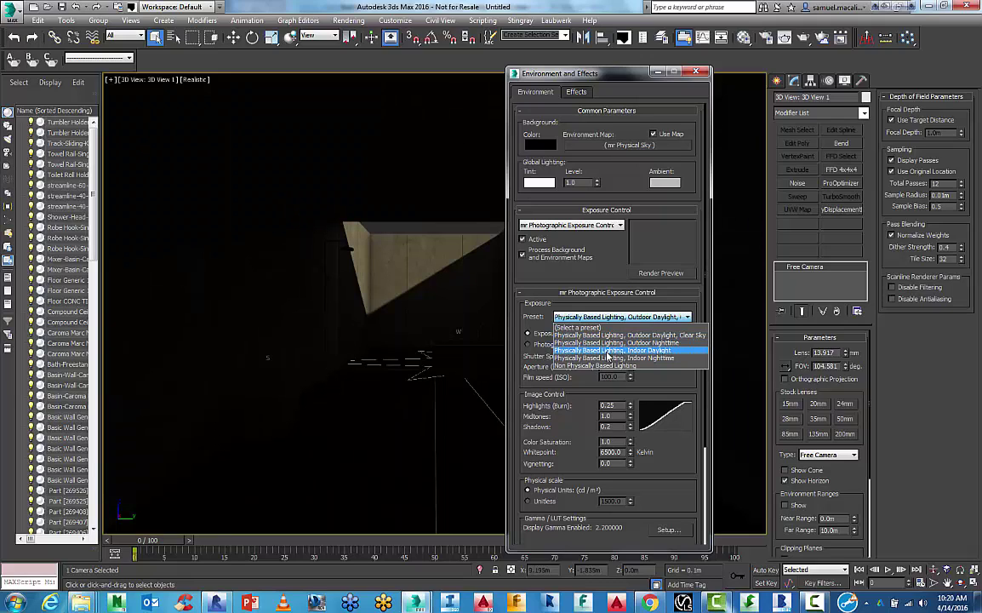
pyautogui.click(608, 351)
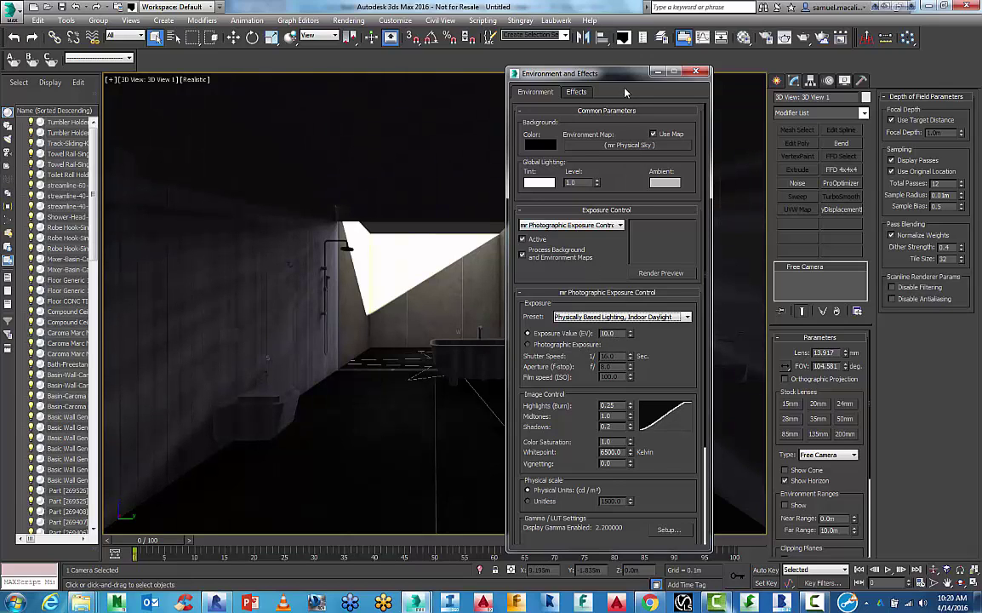
pyautogui.moveTo(623, 77); pyautogui.dragTo(753, 68)
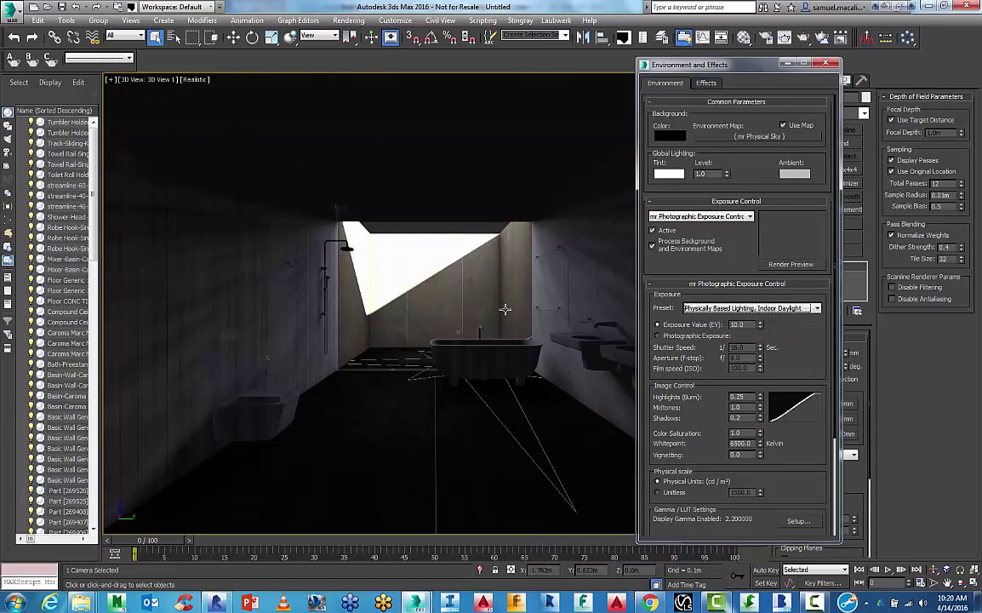
pyautogui.click(738, 325)
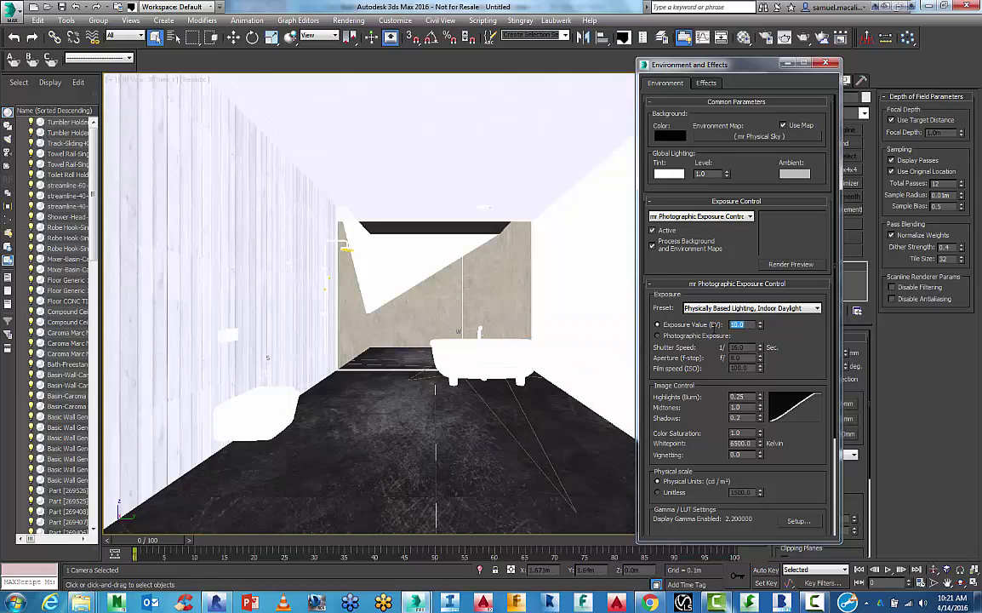
pyautogui.write('8')
pyautogui.press('Return')
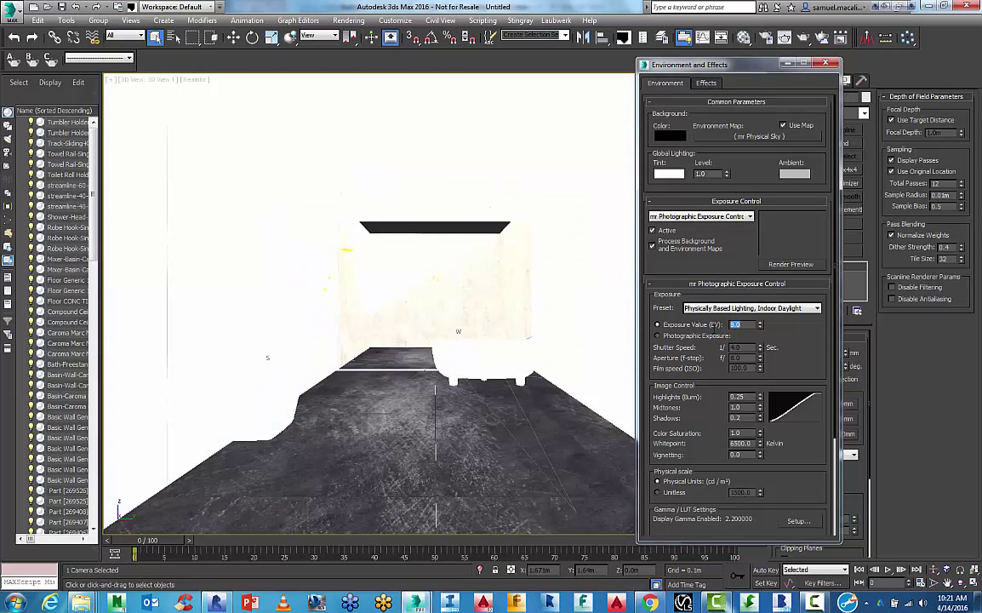
pyautogui.press('8')
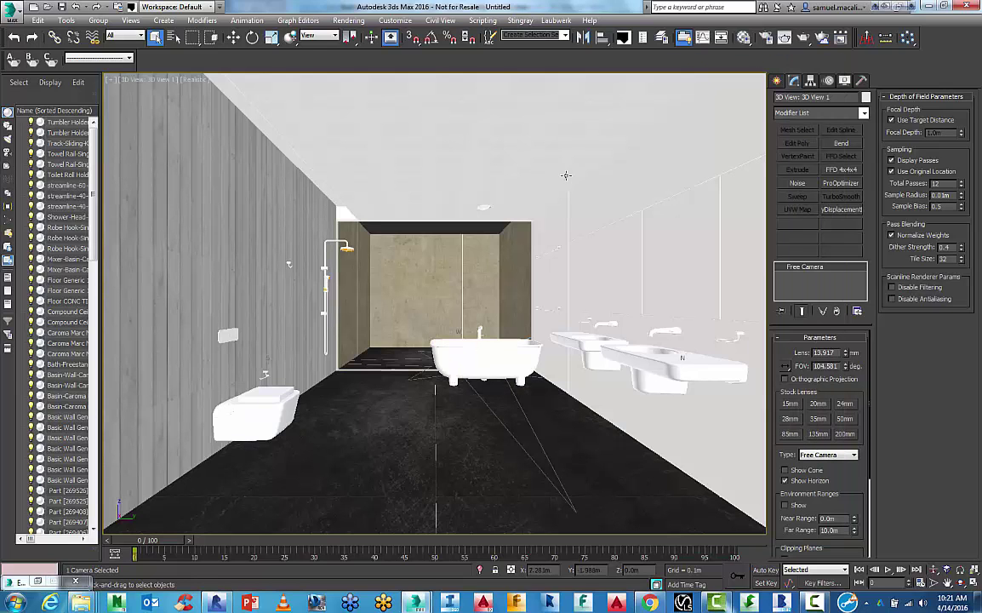